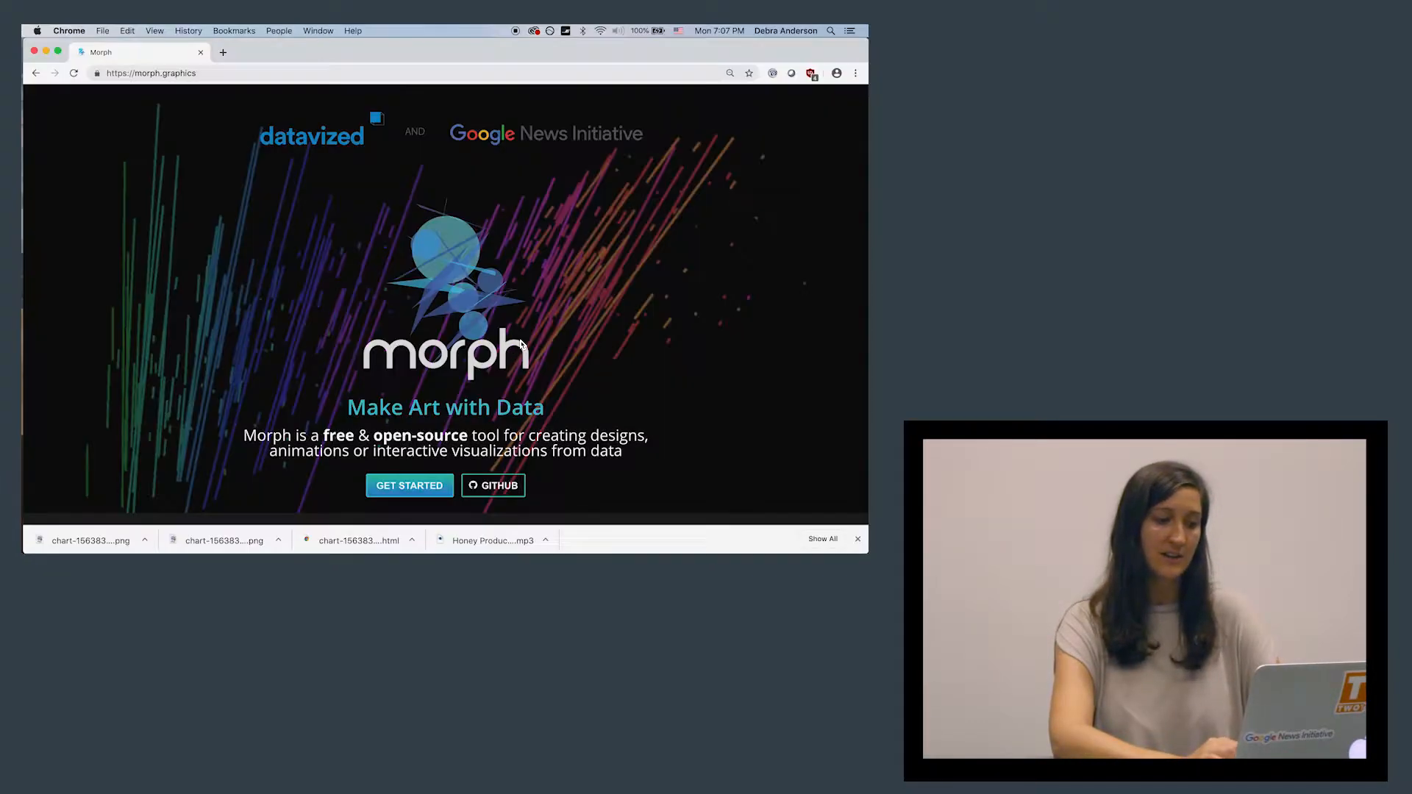
Get started with a new project, check the file upload requirements and close them without choosing a file
scroll(558, 308, "down", 2)
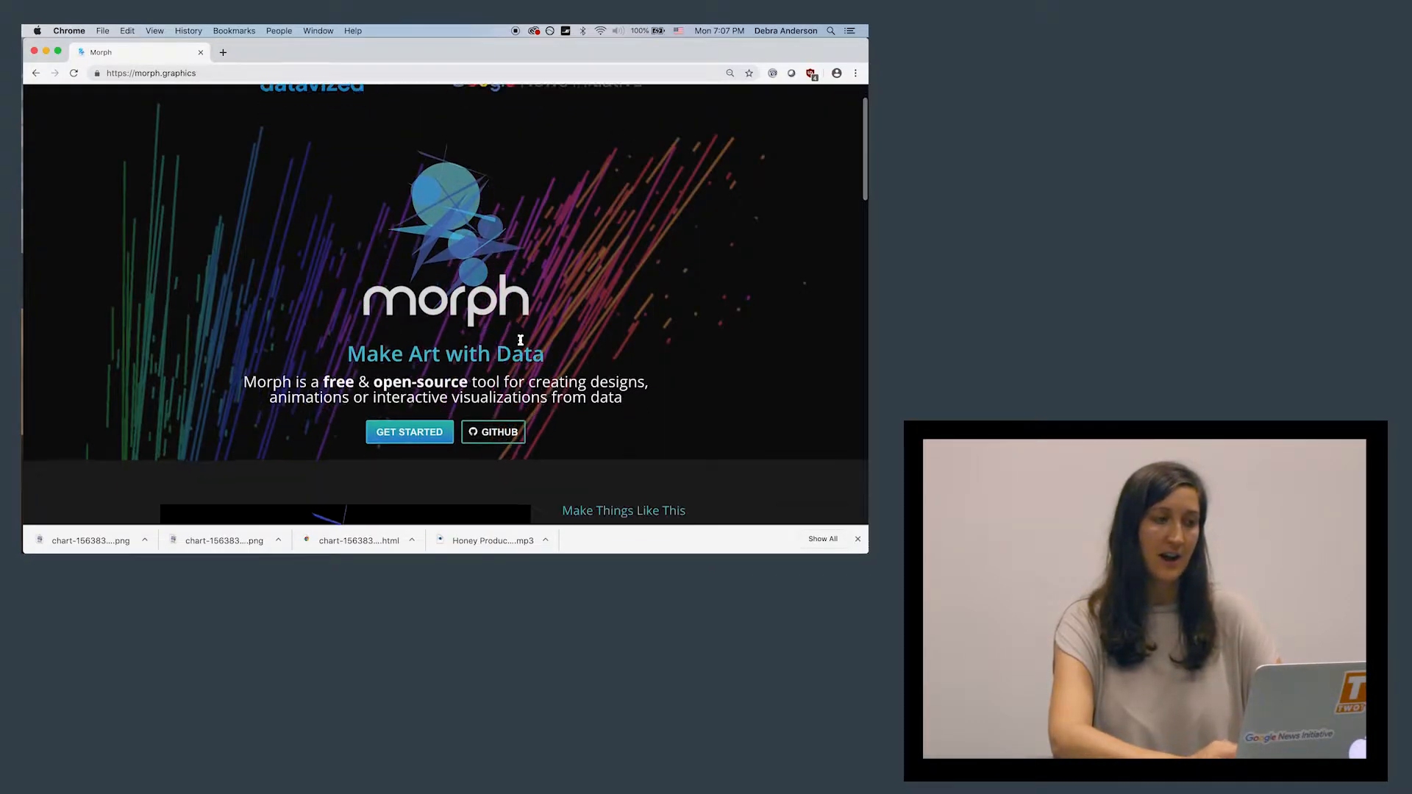
scroll(520, 344, "up", 2)
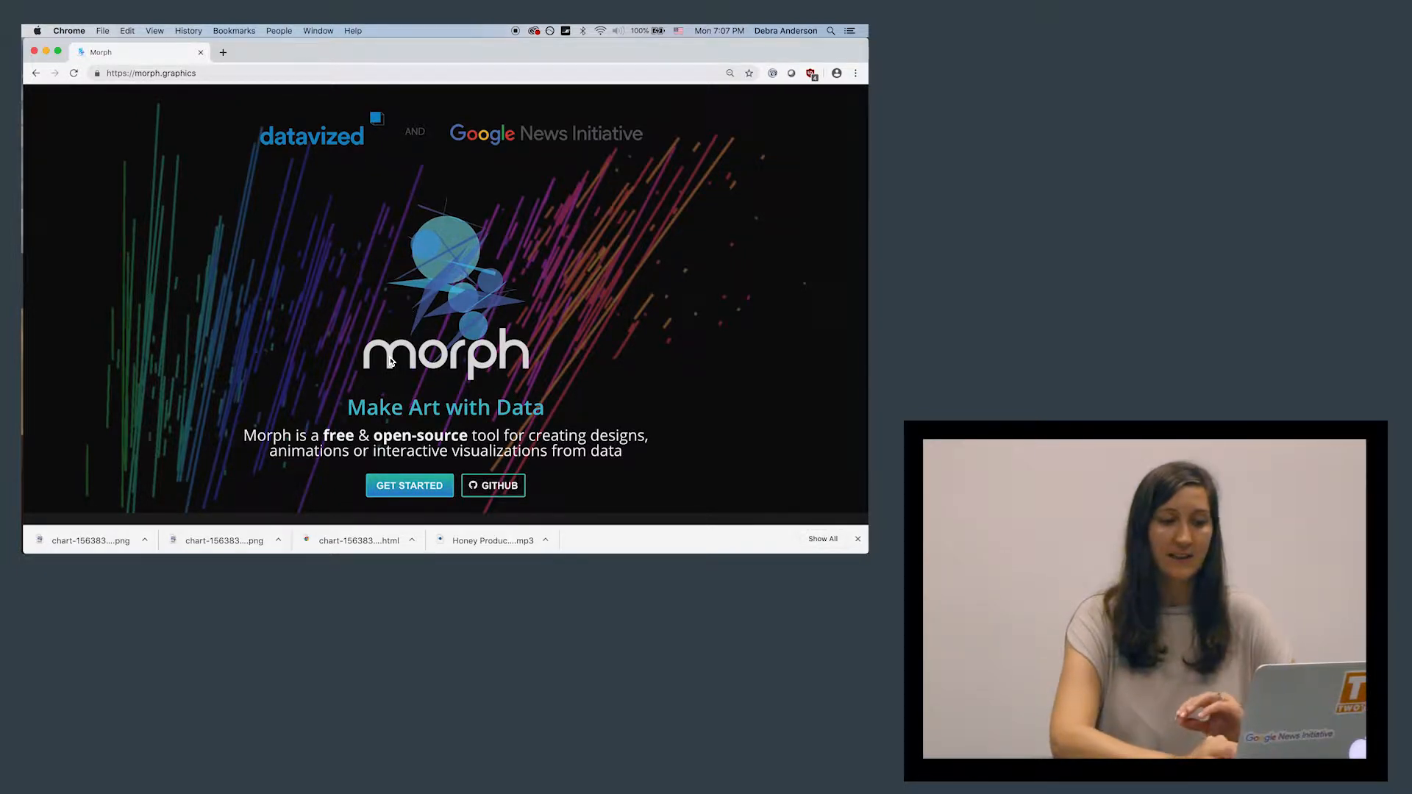
left_click(400, 498)
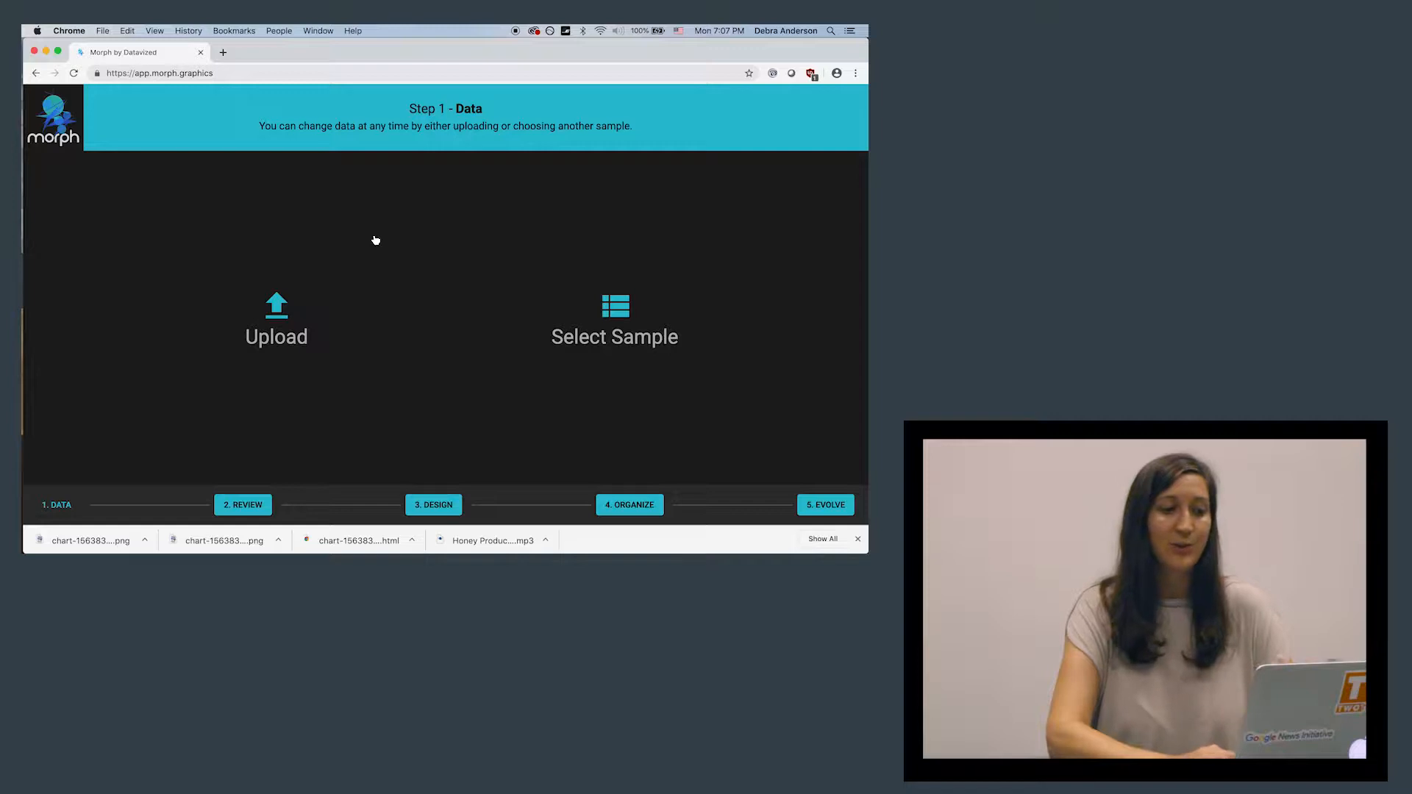
left_click(287, 310)
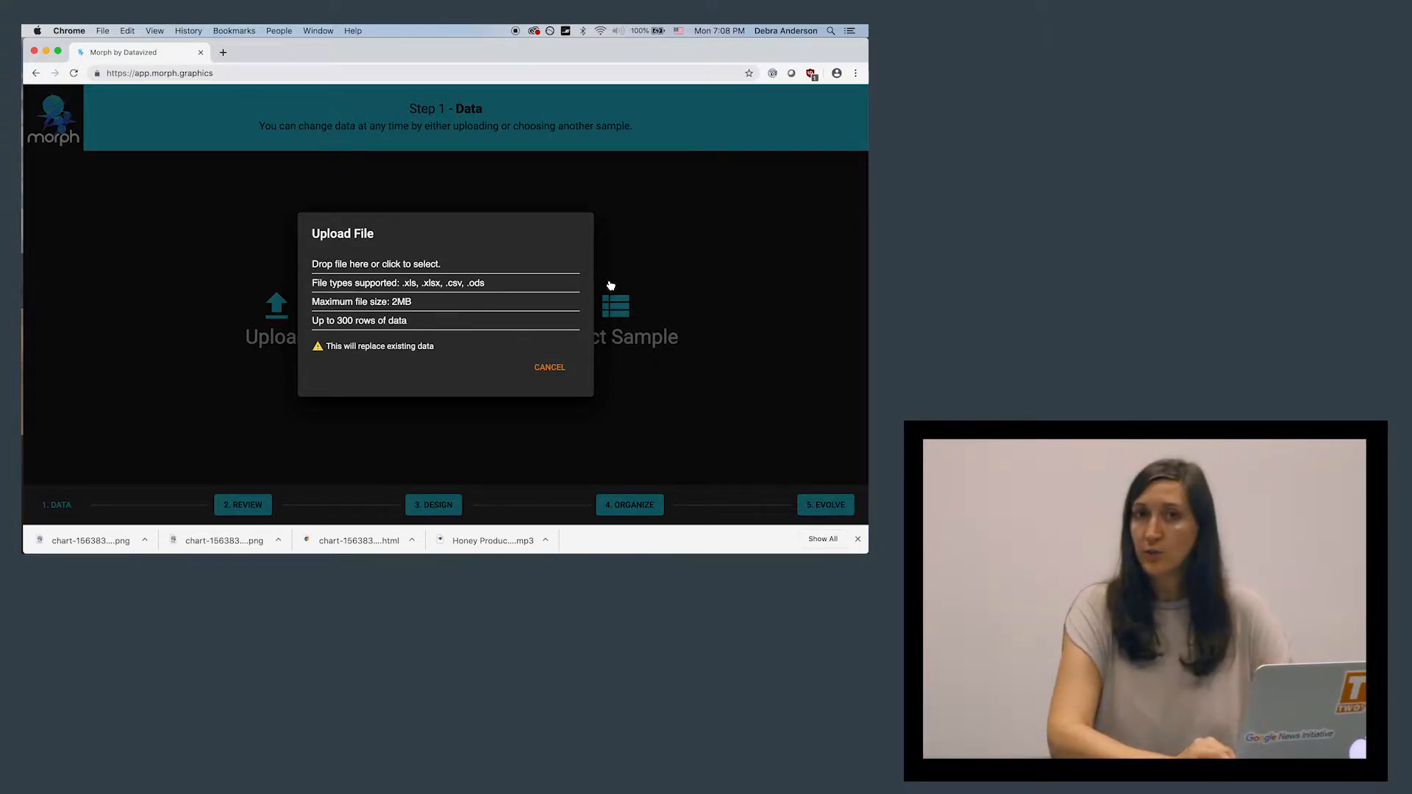
left_click(557, 369)
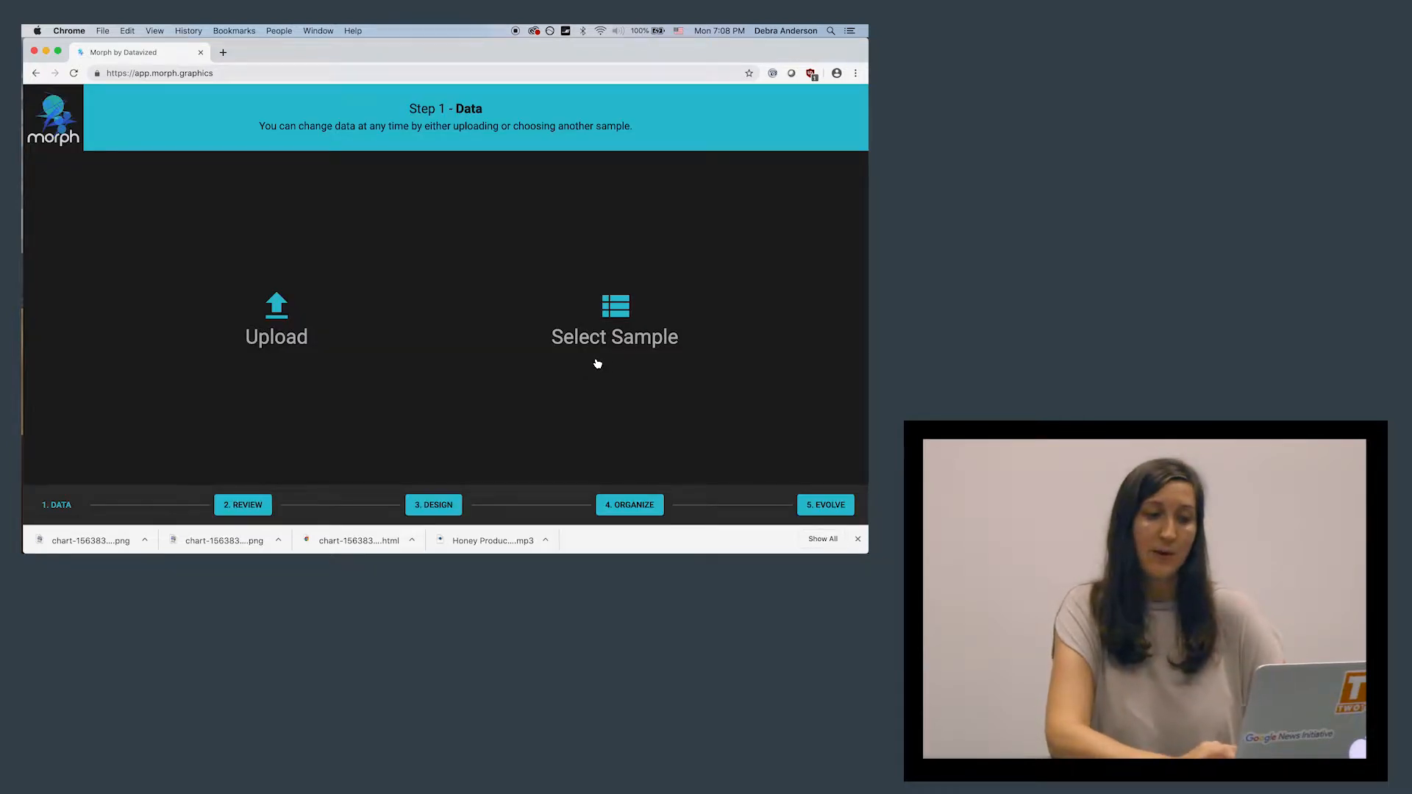
Read the descriptions of the Mathematical Number Sequences and Honey Production samples, and load the Mathematical Number Sequences data
left_click(616, 306)
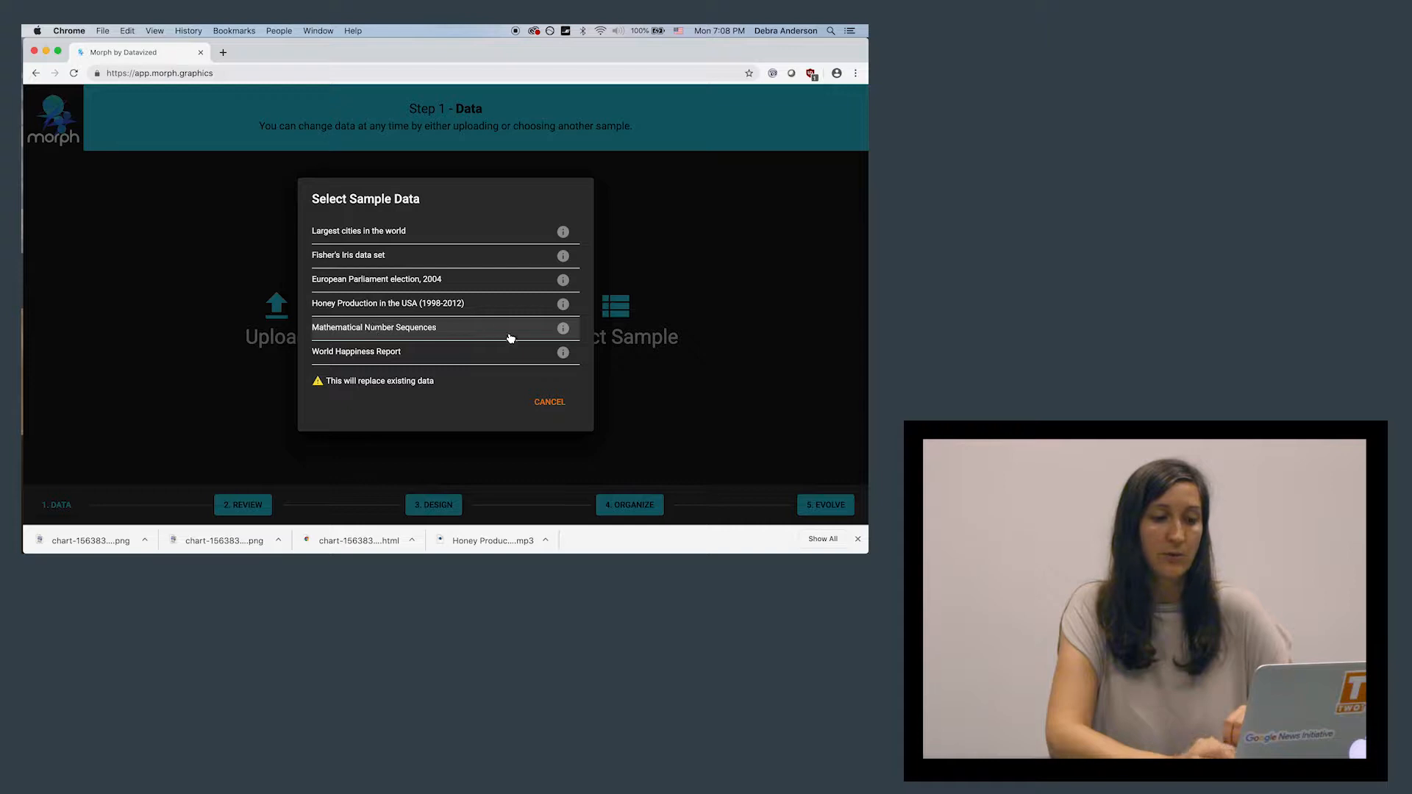
left_click(563, 328)
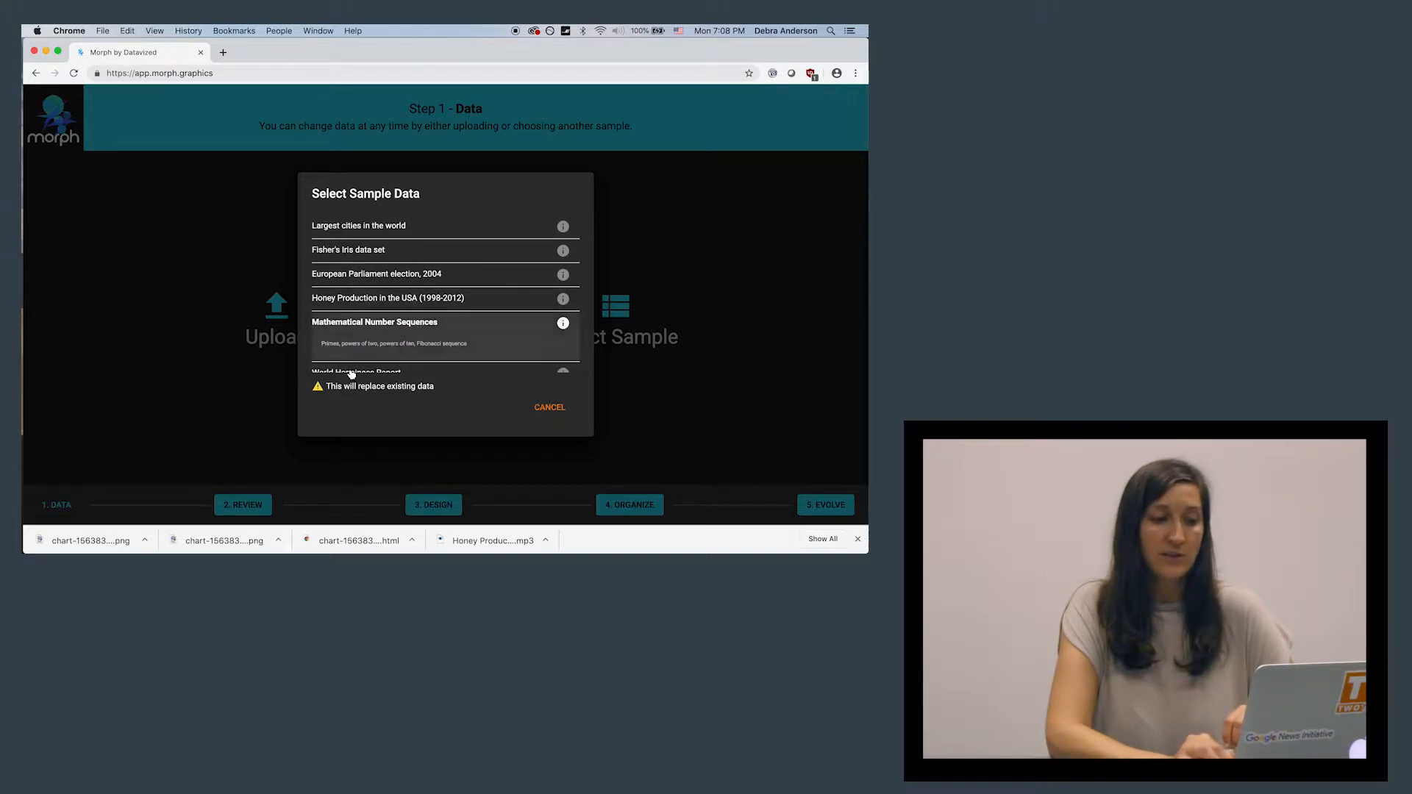
left_click(564, 300)
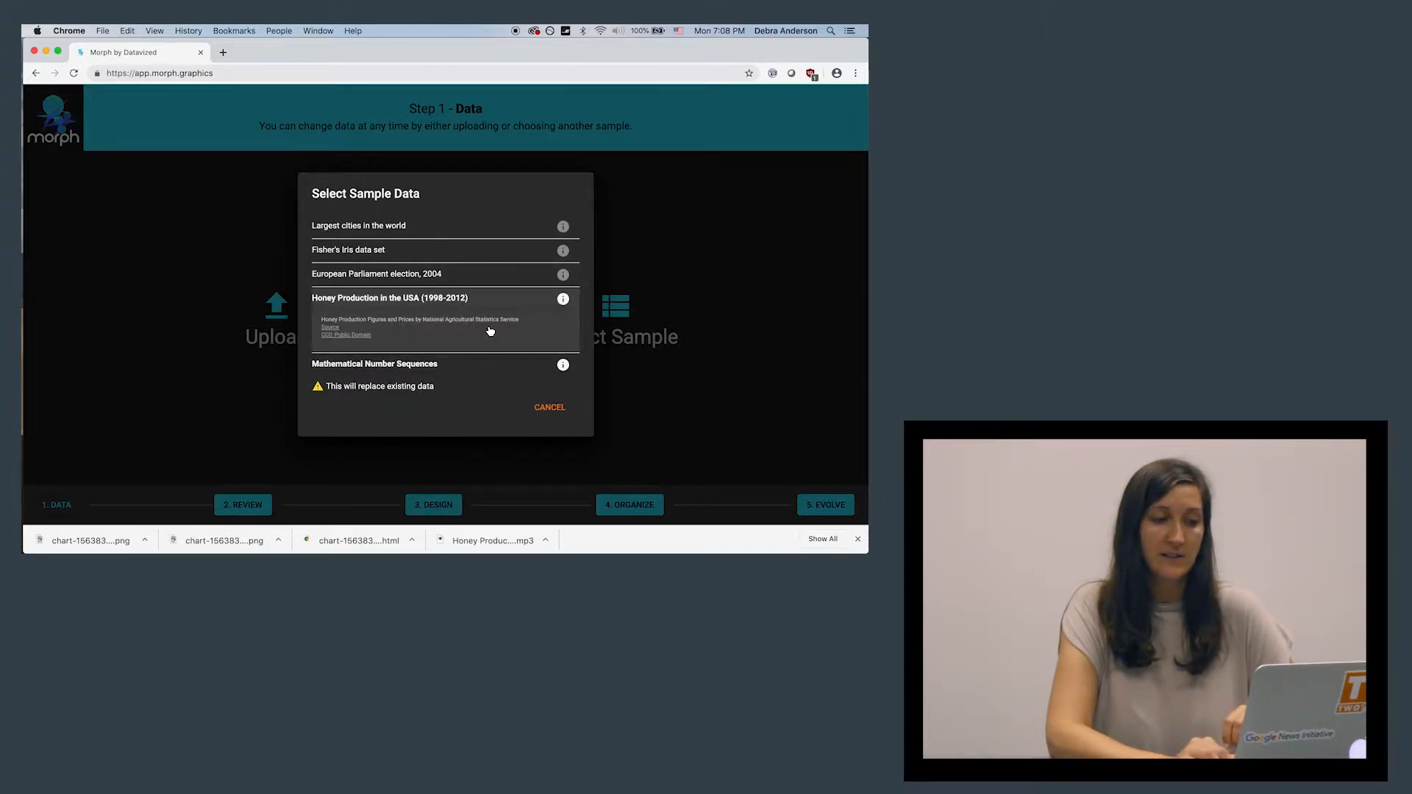
scroll(565, 304, "down", 2)
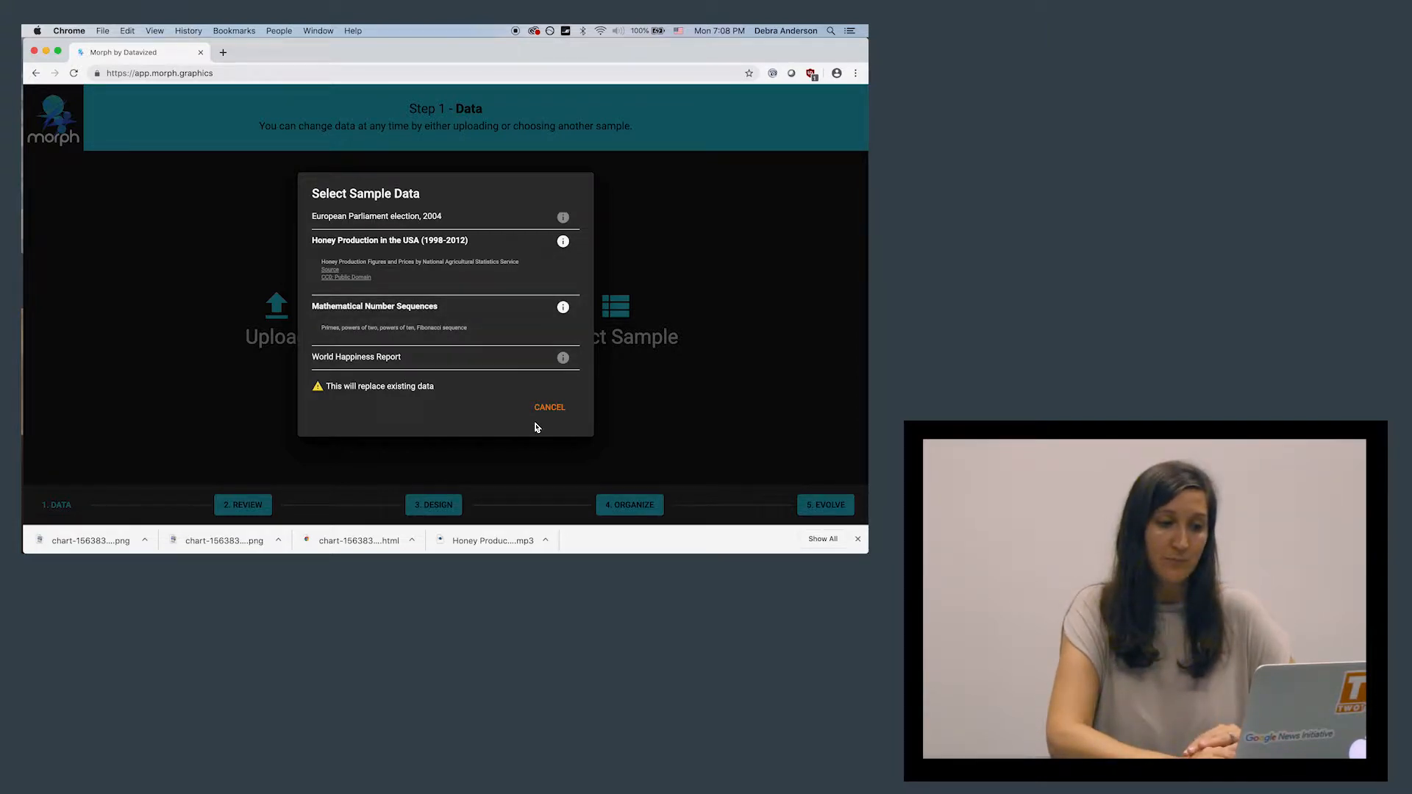
left_click(420, 323)
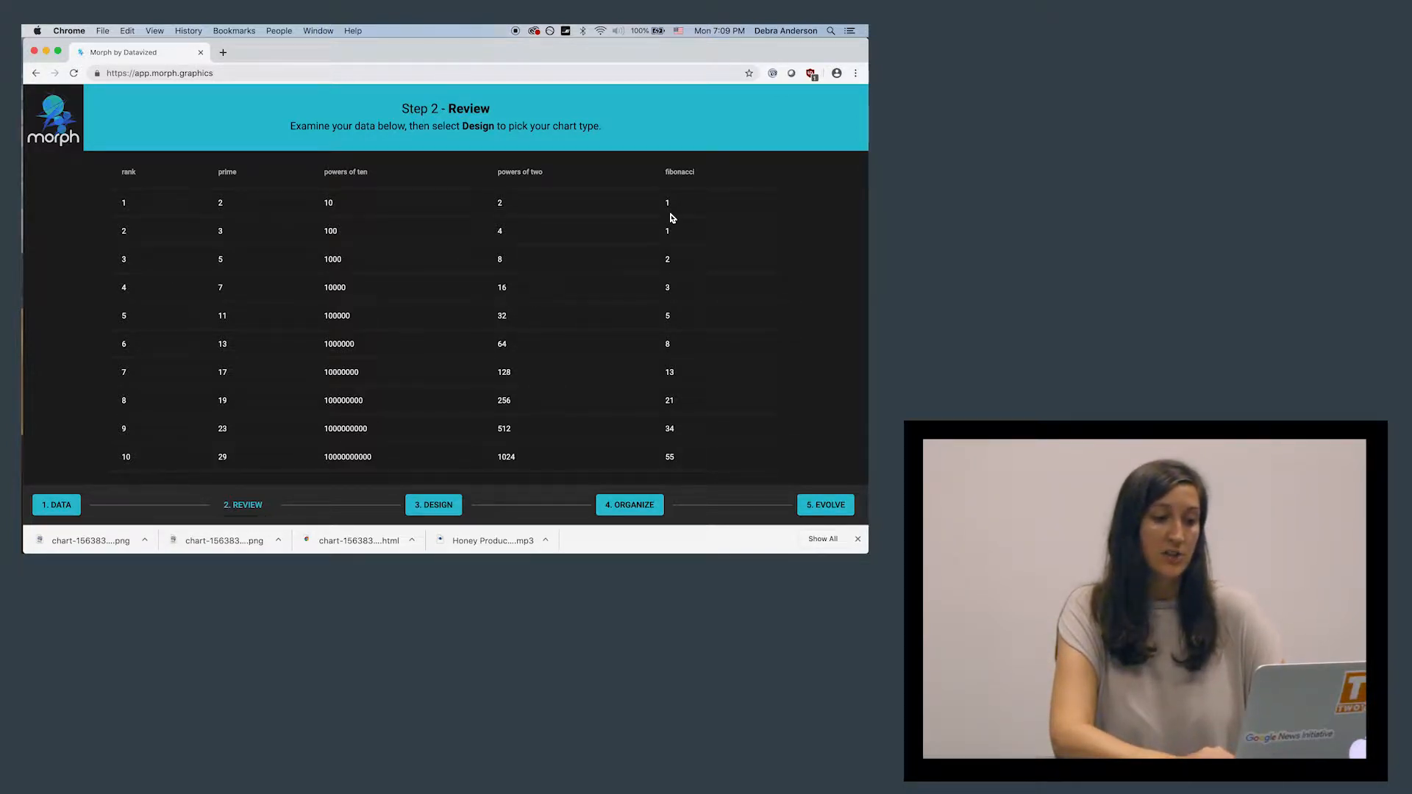
Show 25 rows per page in the data review table and look through the rows
scroll(485, 409, "down", 1)
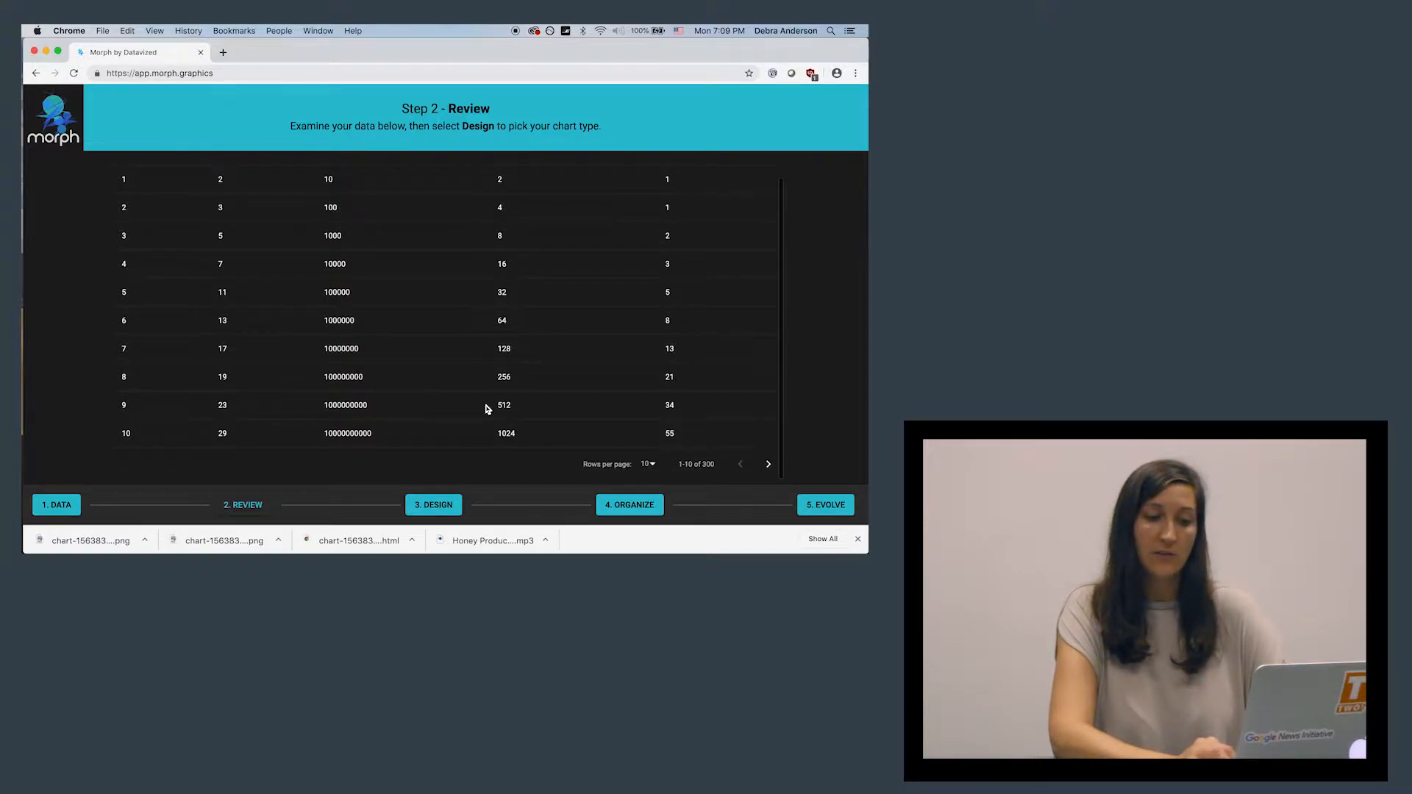
left_click(648, 464)
left_click(652, 492)
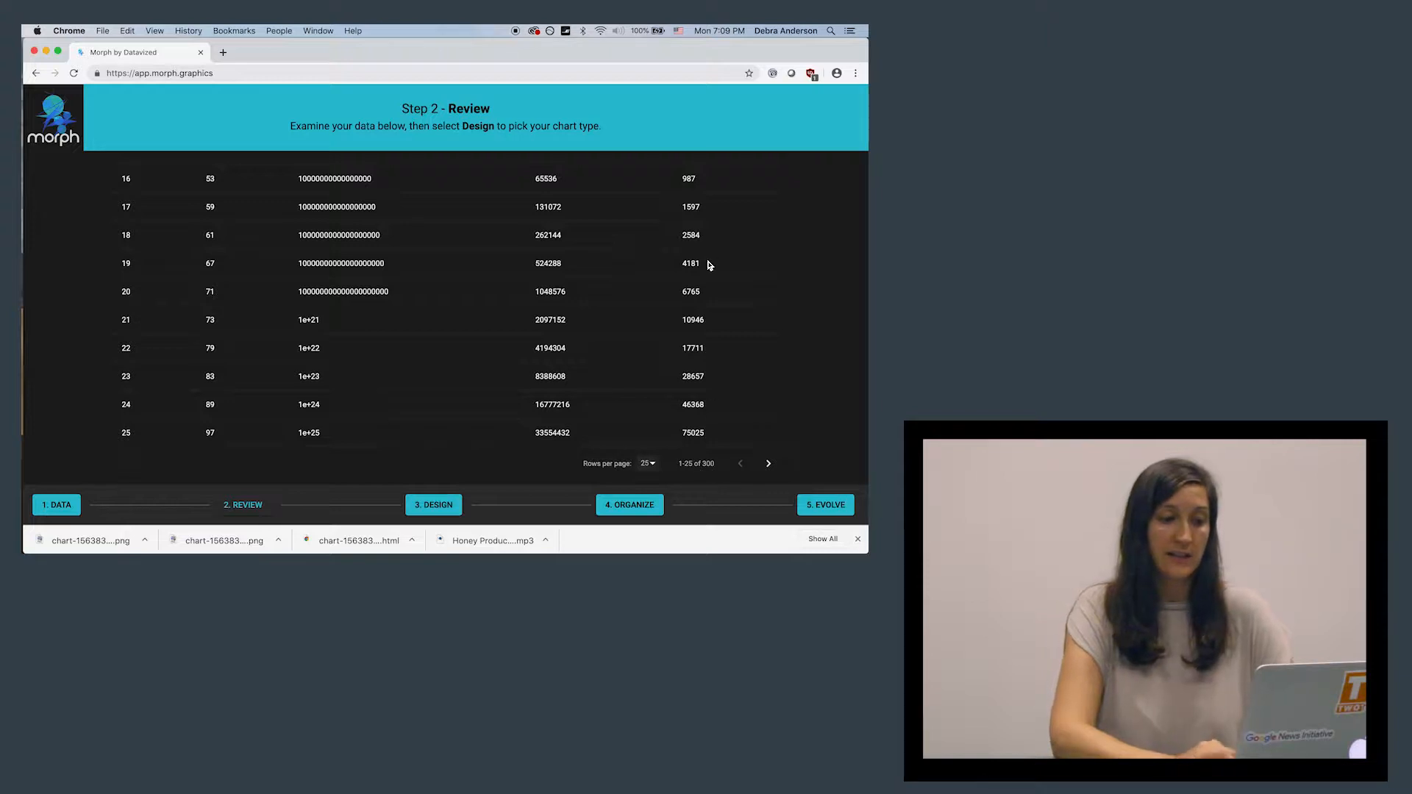
scroll(710, 264, "up", 6)
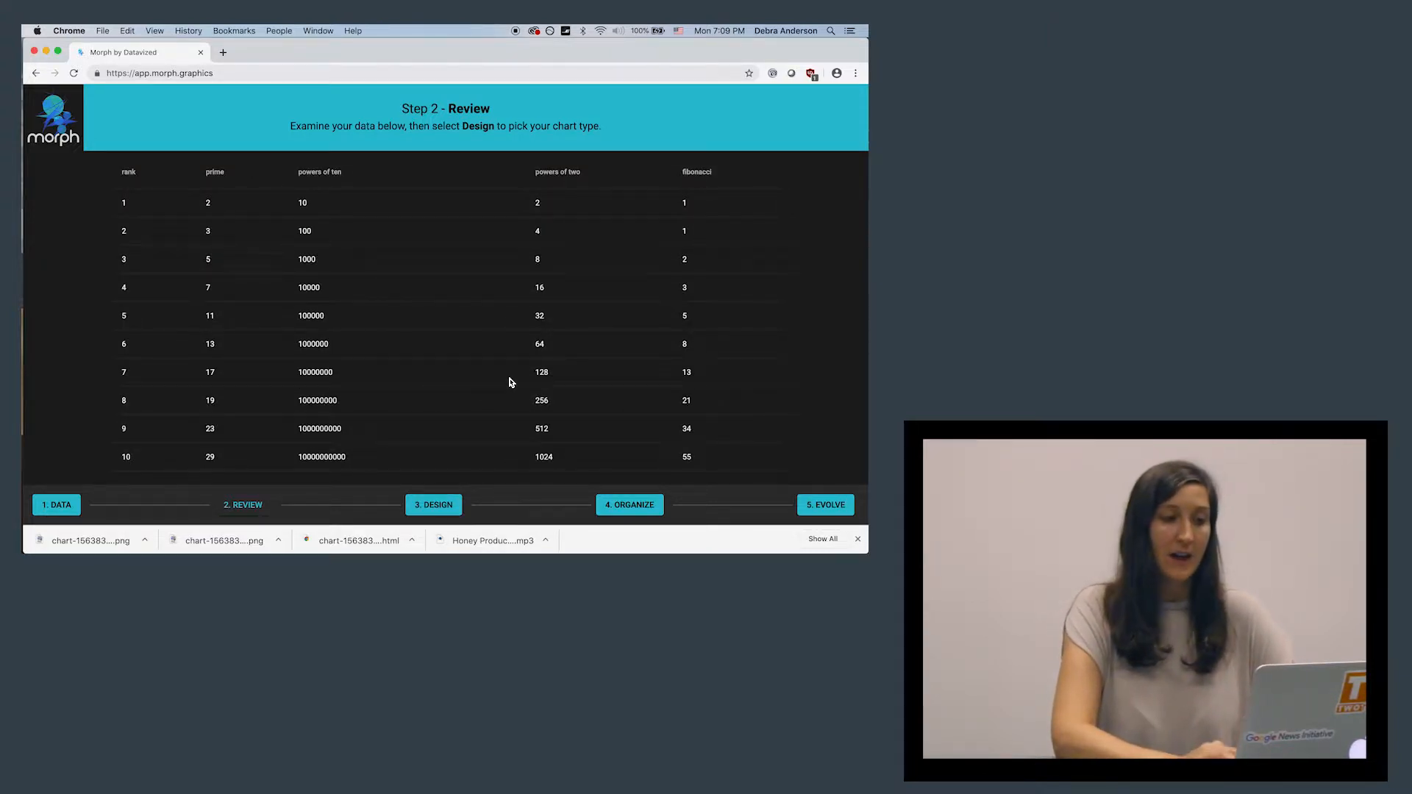
Try the Area Timeline chart type, then return through the data review to the chart type choices
left_click(431, 506)
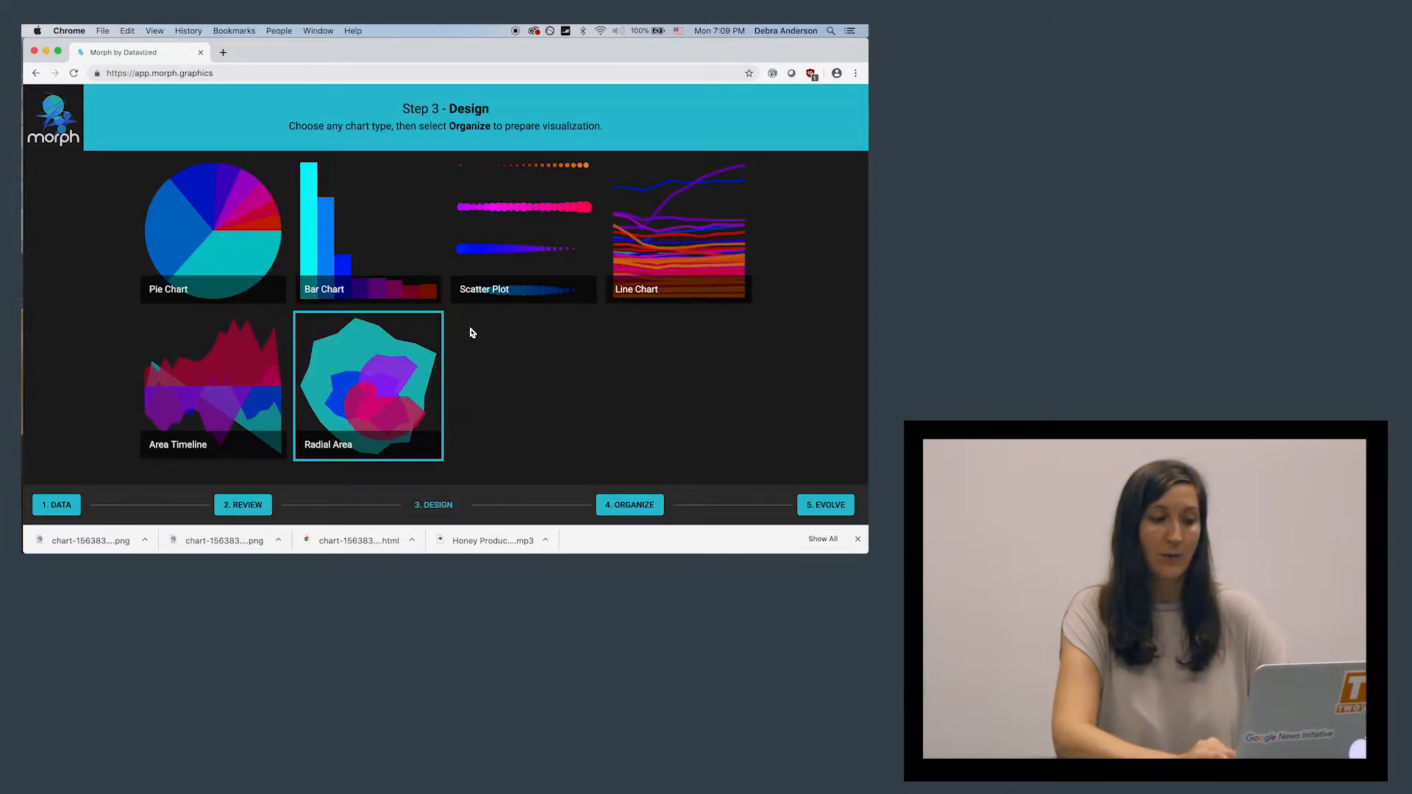
left_click(222, 388)
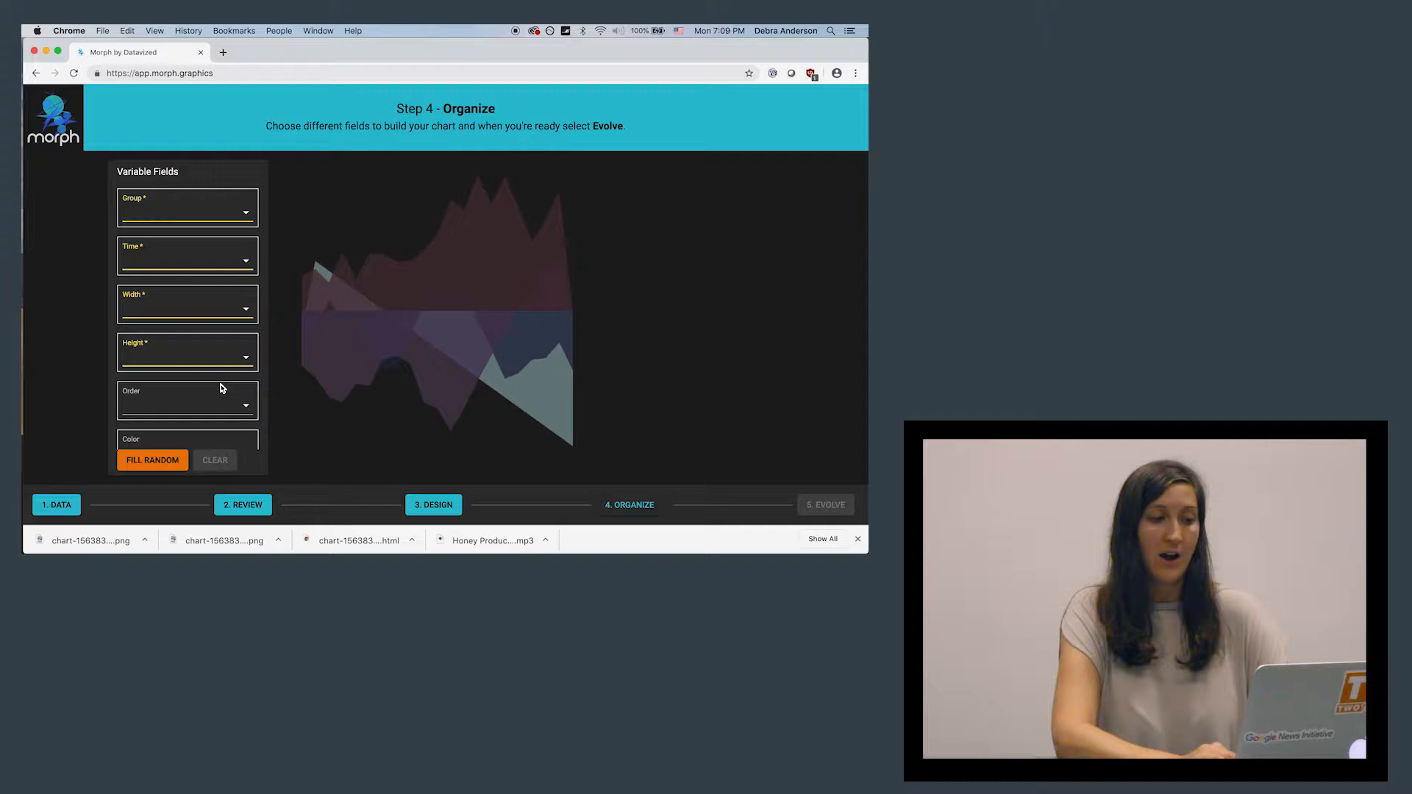
left_click(243, 504)
left_click(434, 505)
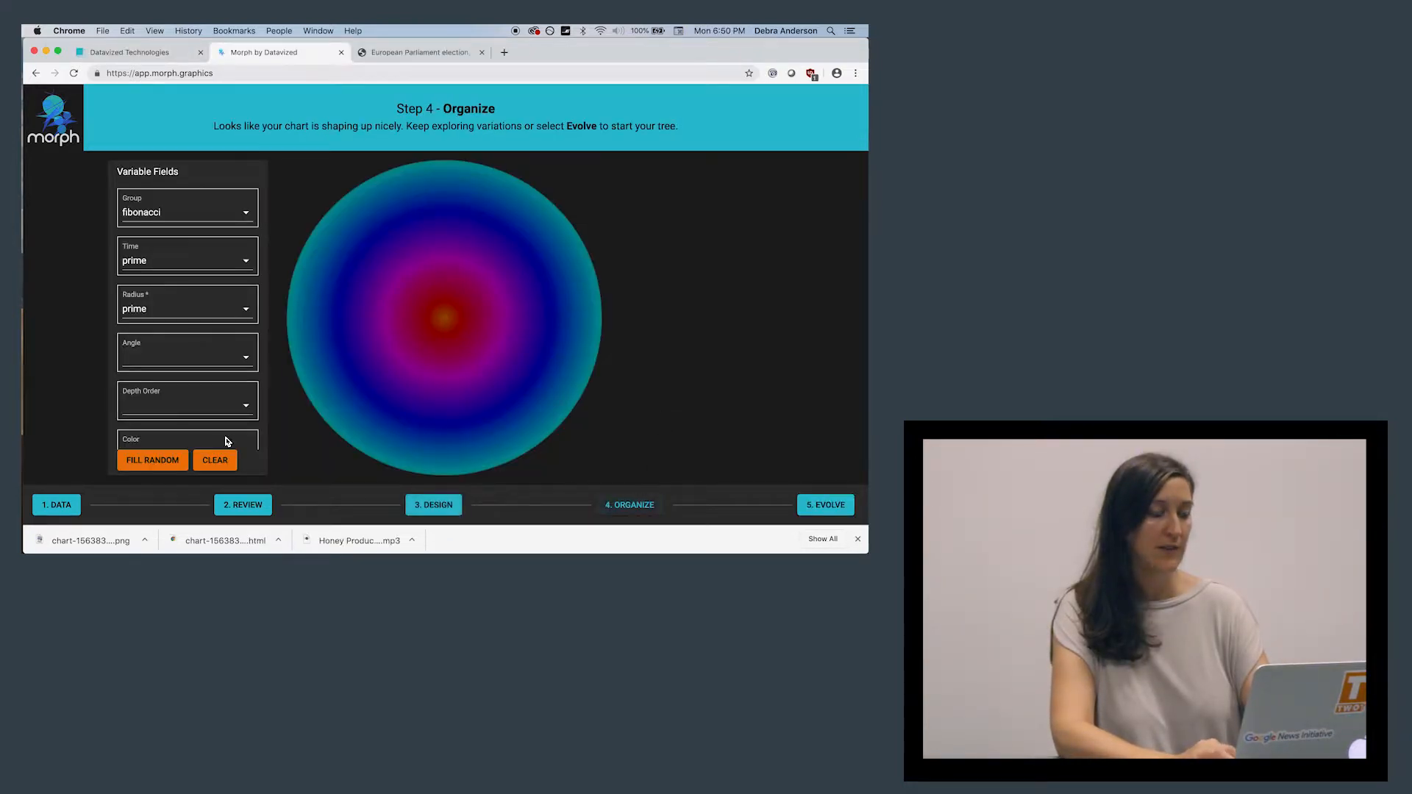
Fill the radial chart's variable fields randomly, then set Radius to powers of ten and Angle to prime
left_click(155, 462)
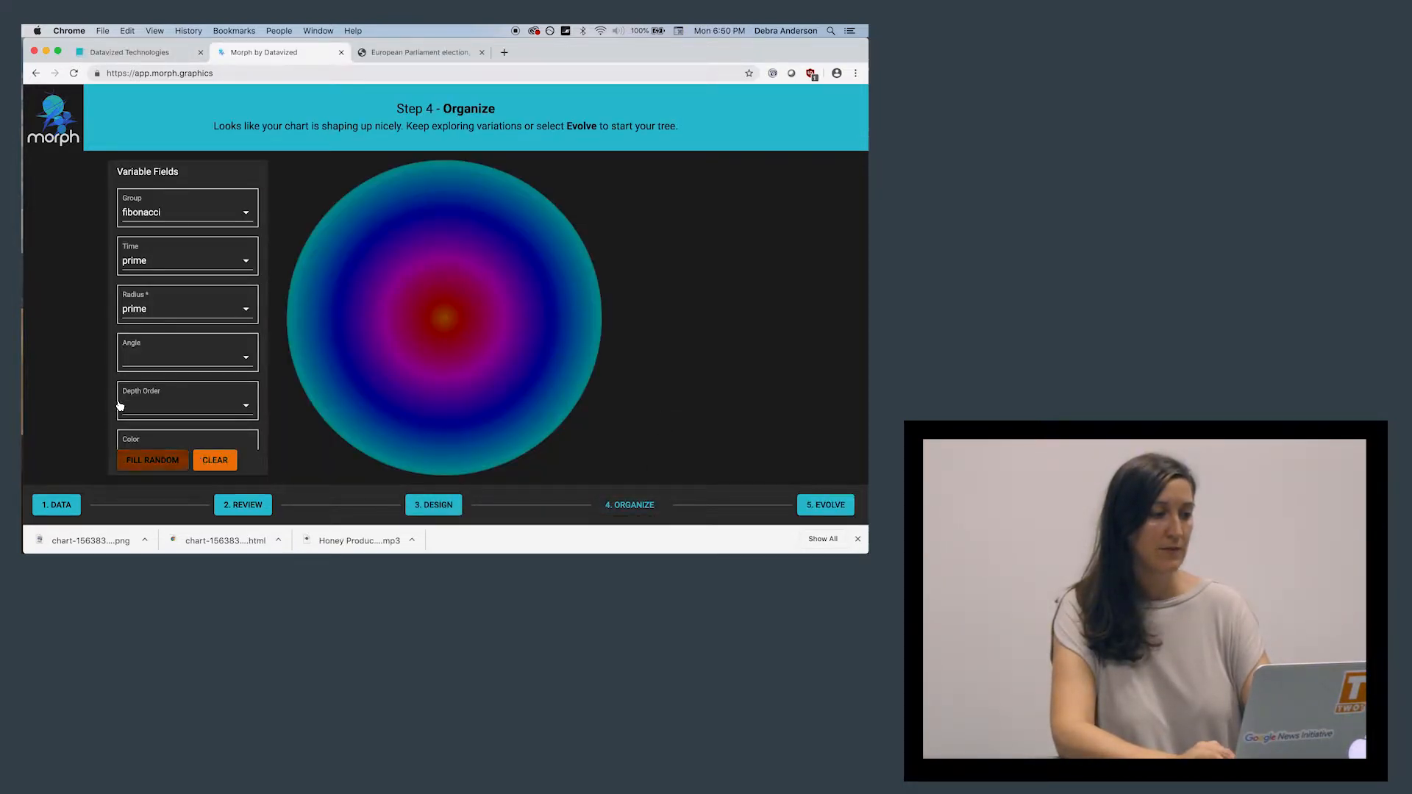
left_click(183, 316)
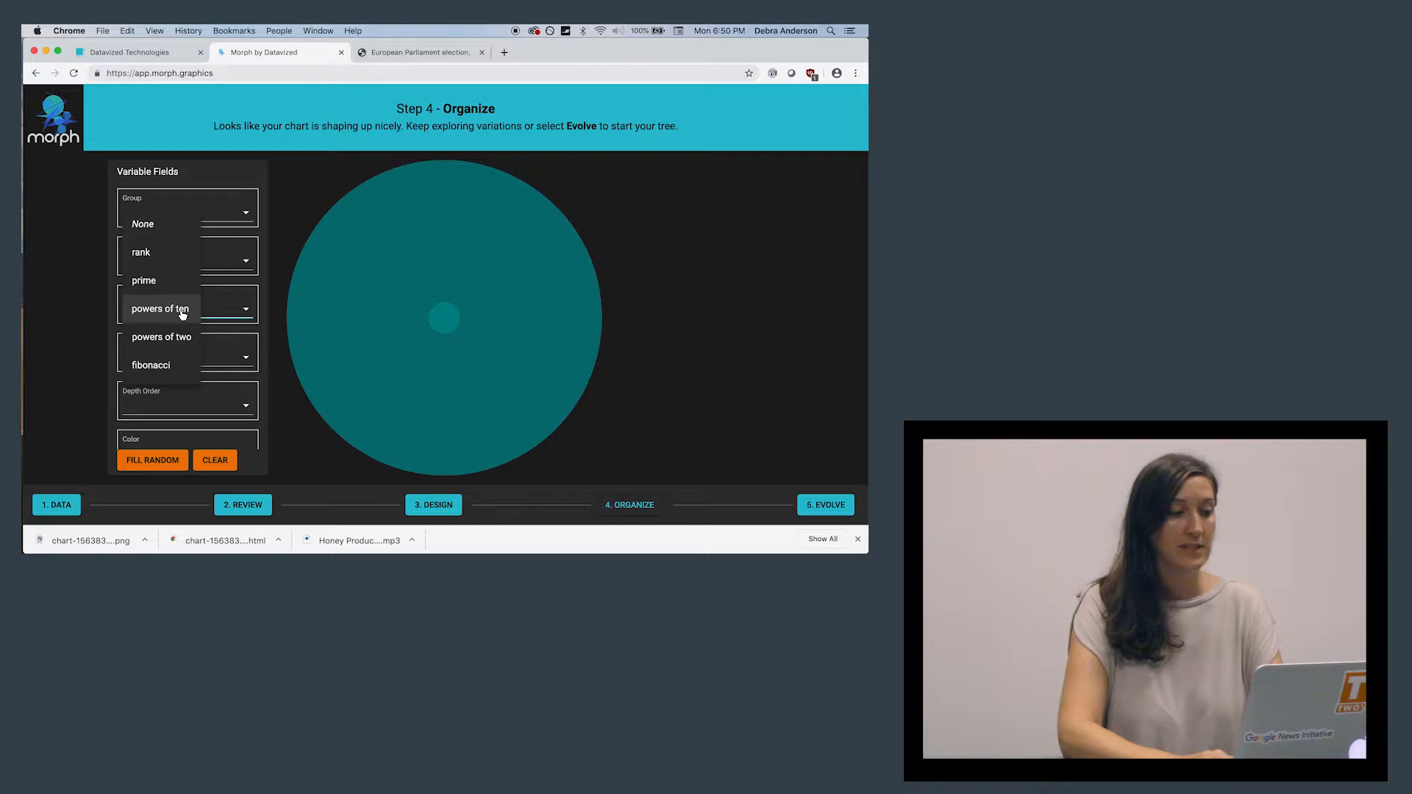
left_click(181, 308)
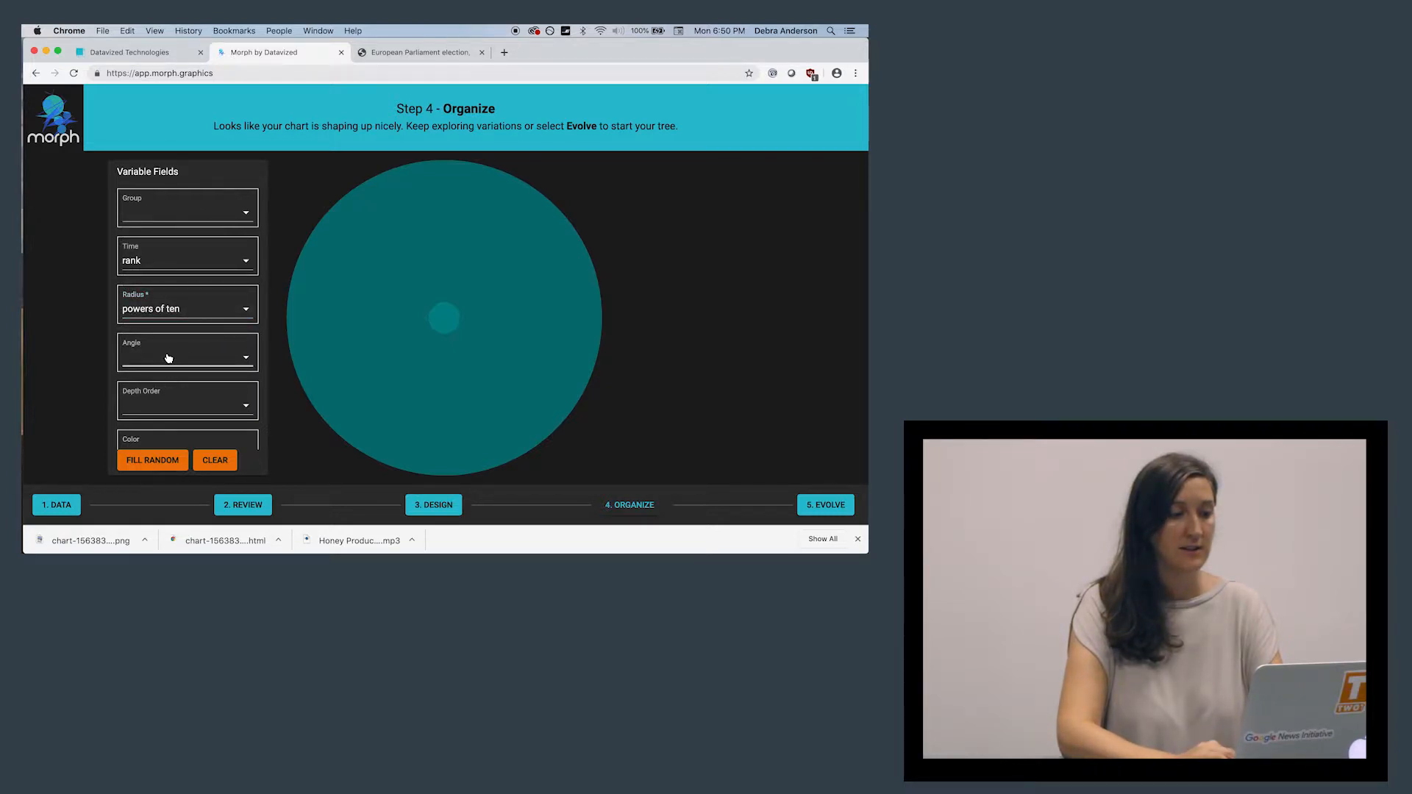
left_click(168, 359)
left_click(142, 413)
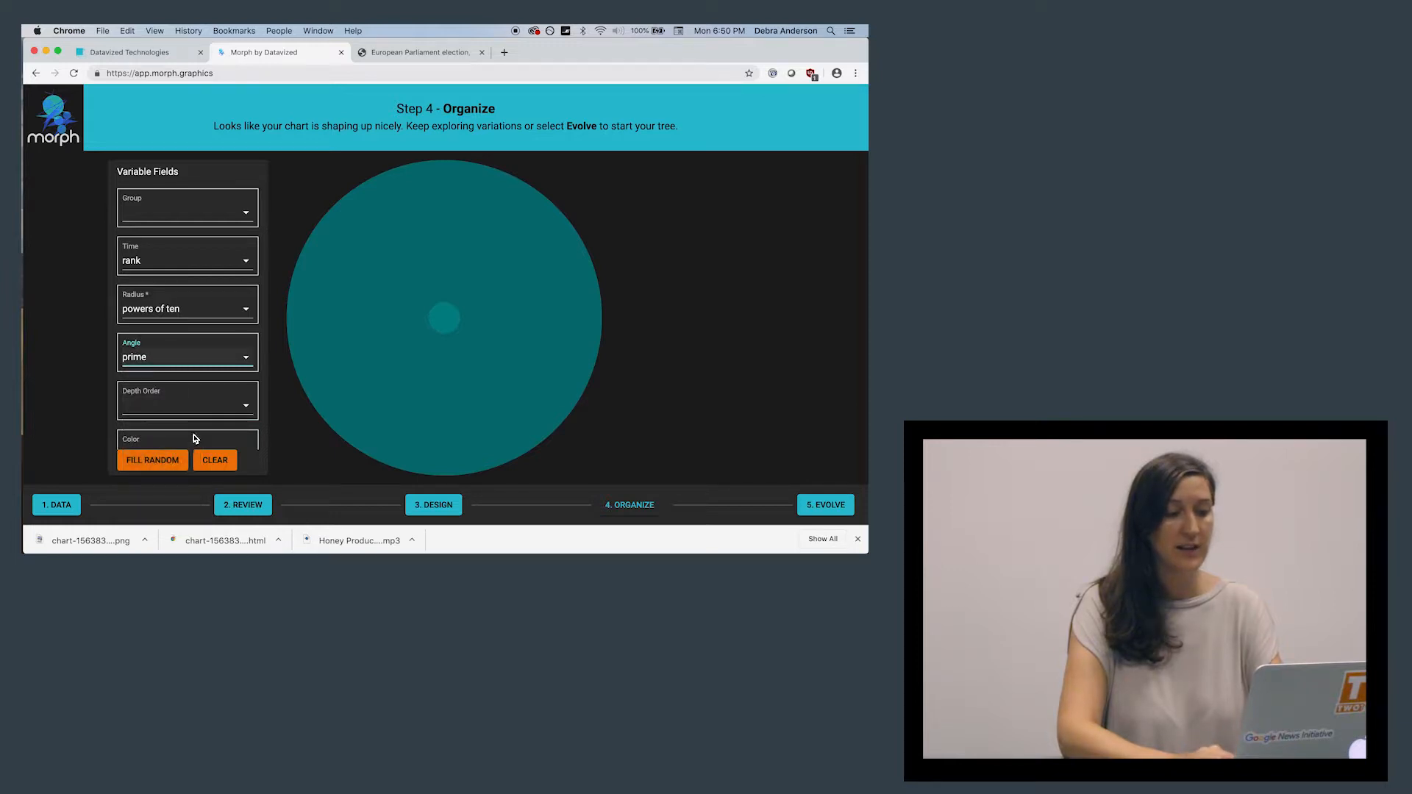
Clear the variable fields, refill them at random and take the resulting chart to the Evolve stage
left_click(214, 460)
left_click(150, 463)
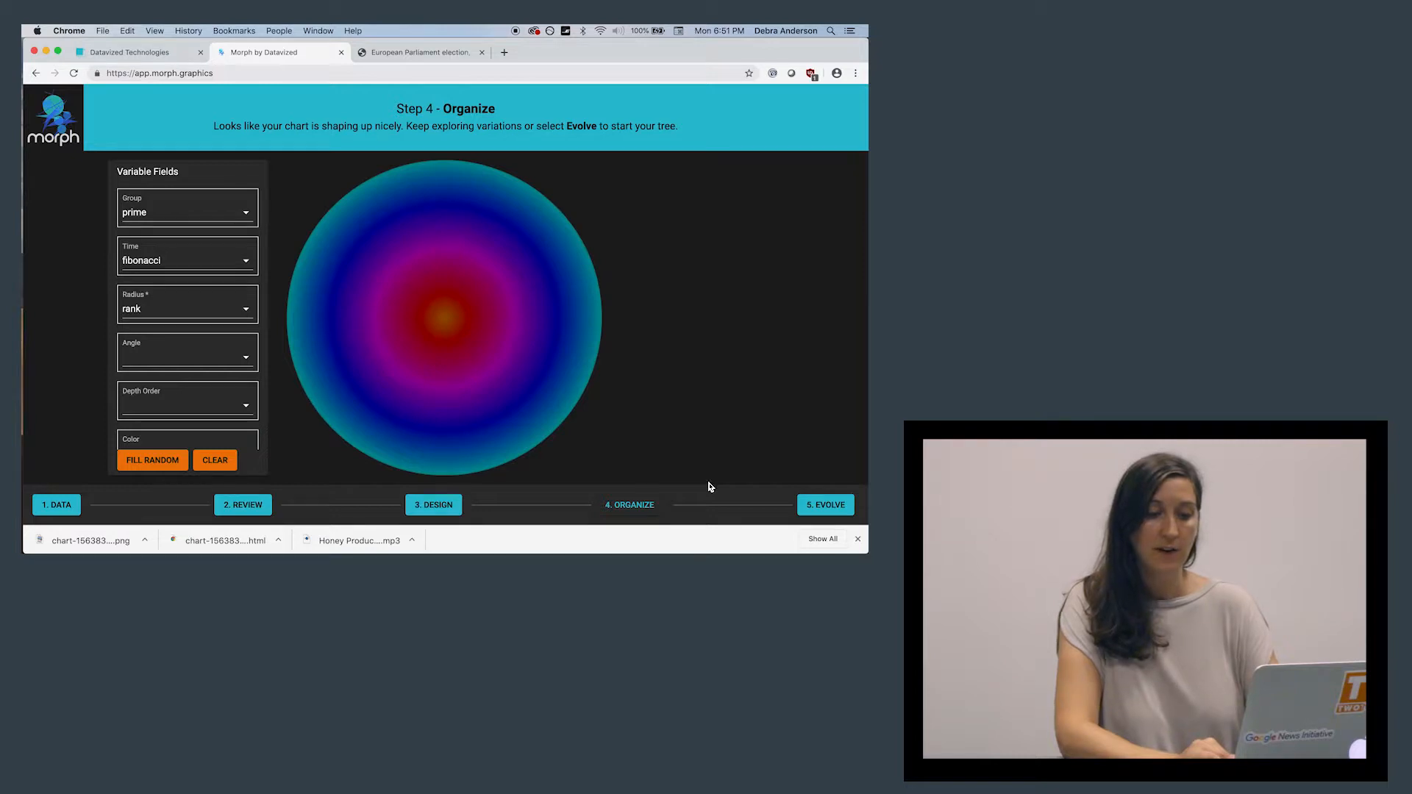
left_click(836, 507)
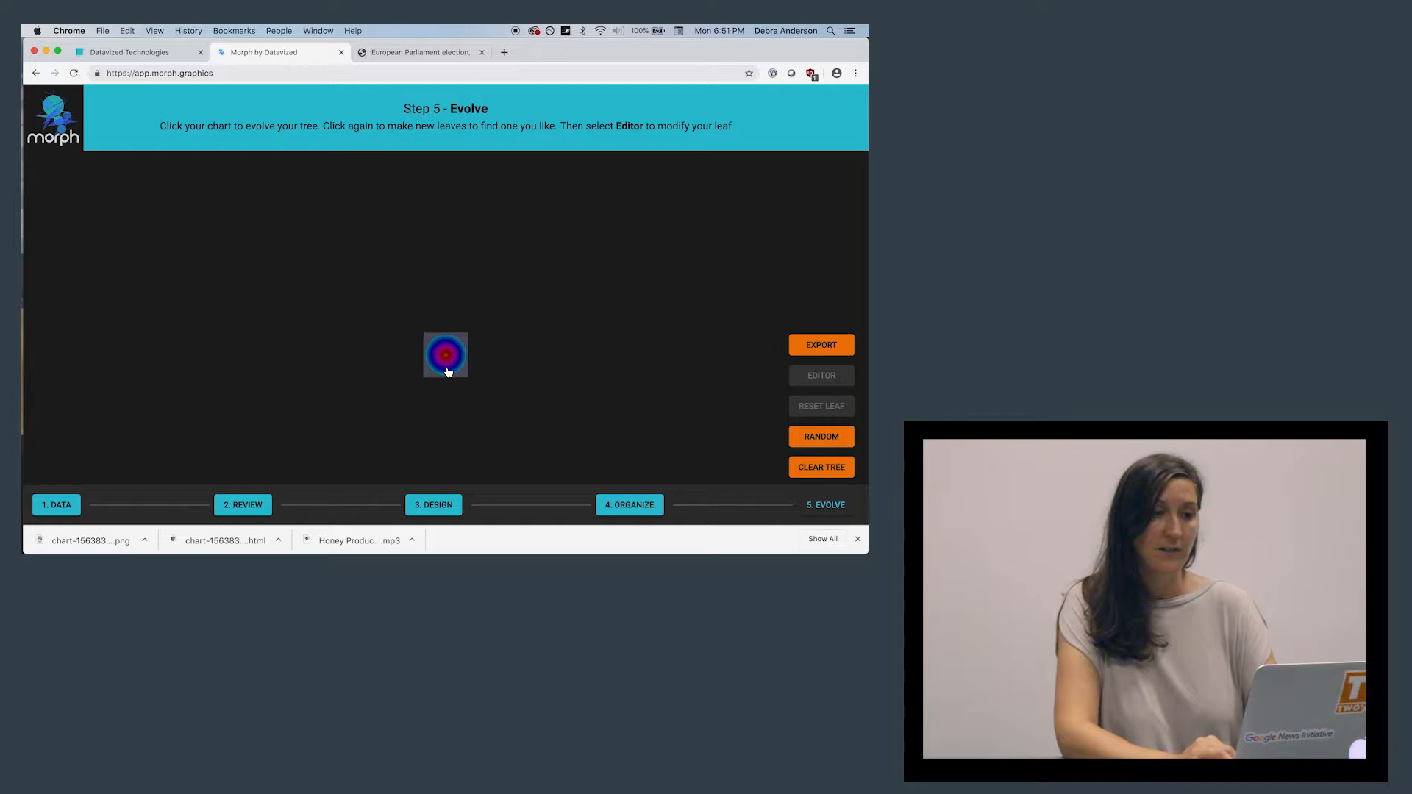
Evolve the chart into a tree, growing new leaves from several blue, green-centred and pointed variants
left_click(447, 371)
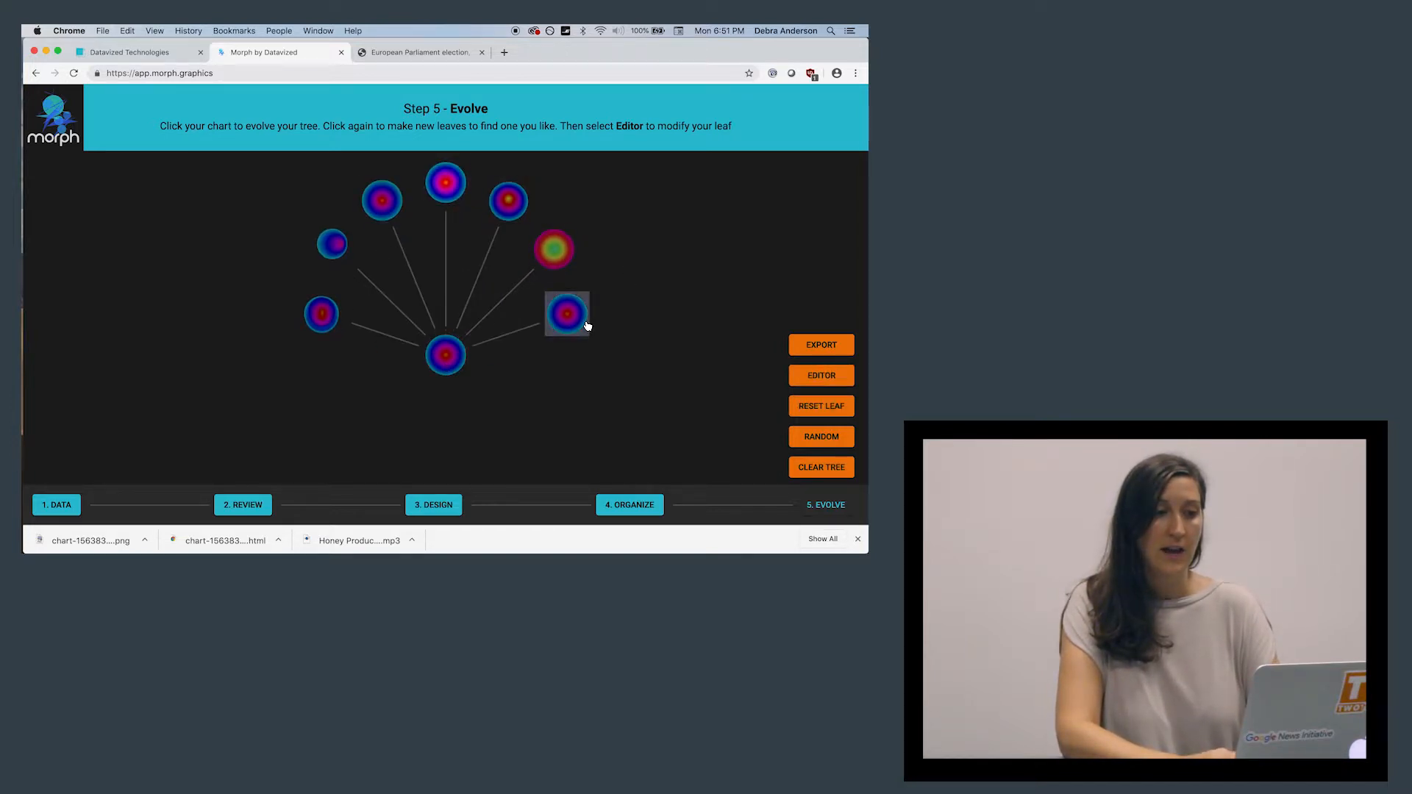
left_click(385, 204)
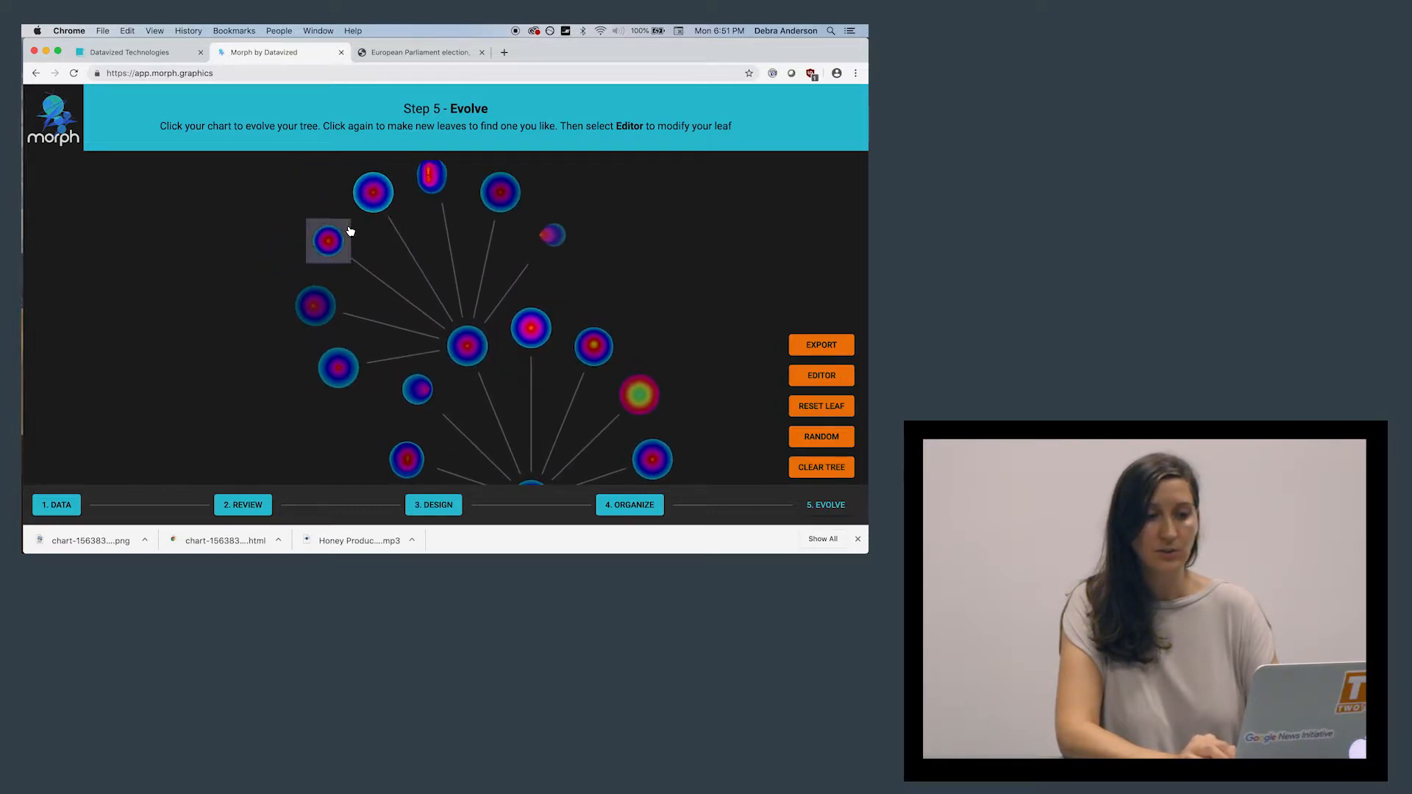
left_click(630, 395)
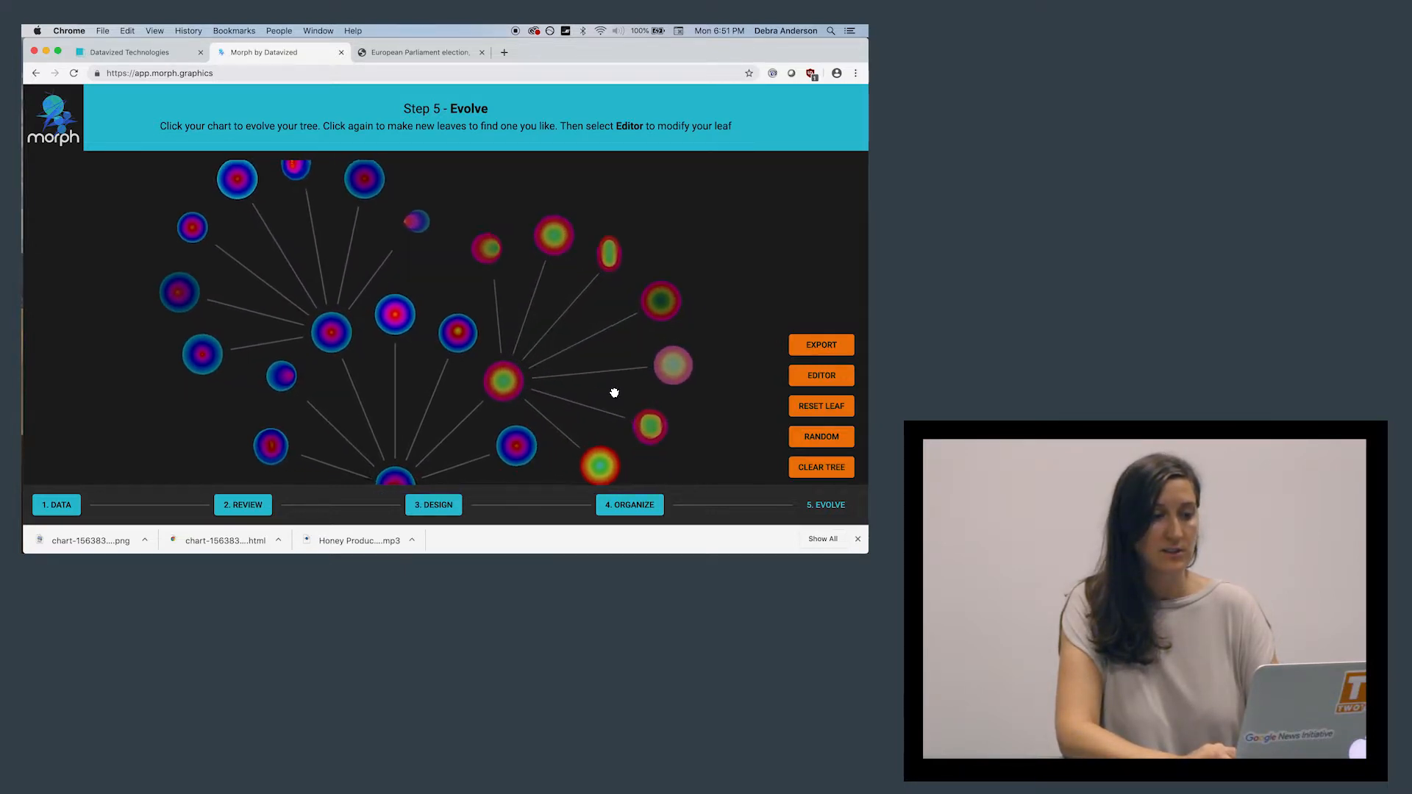
left_click(299, 210)
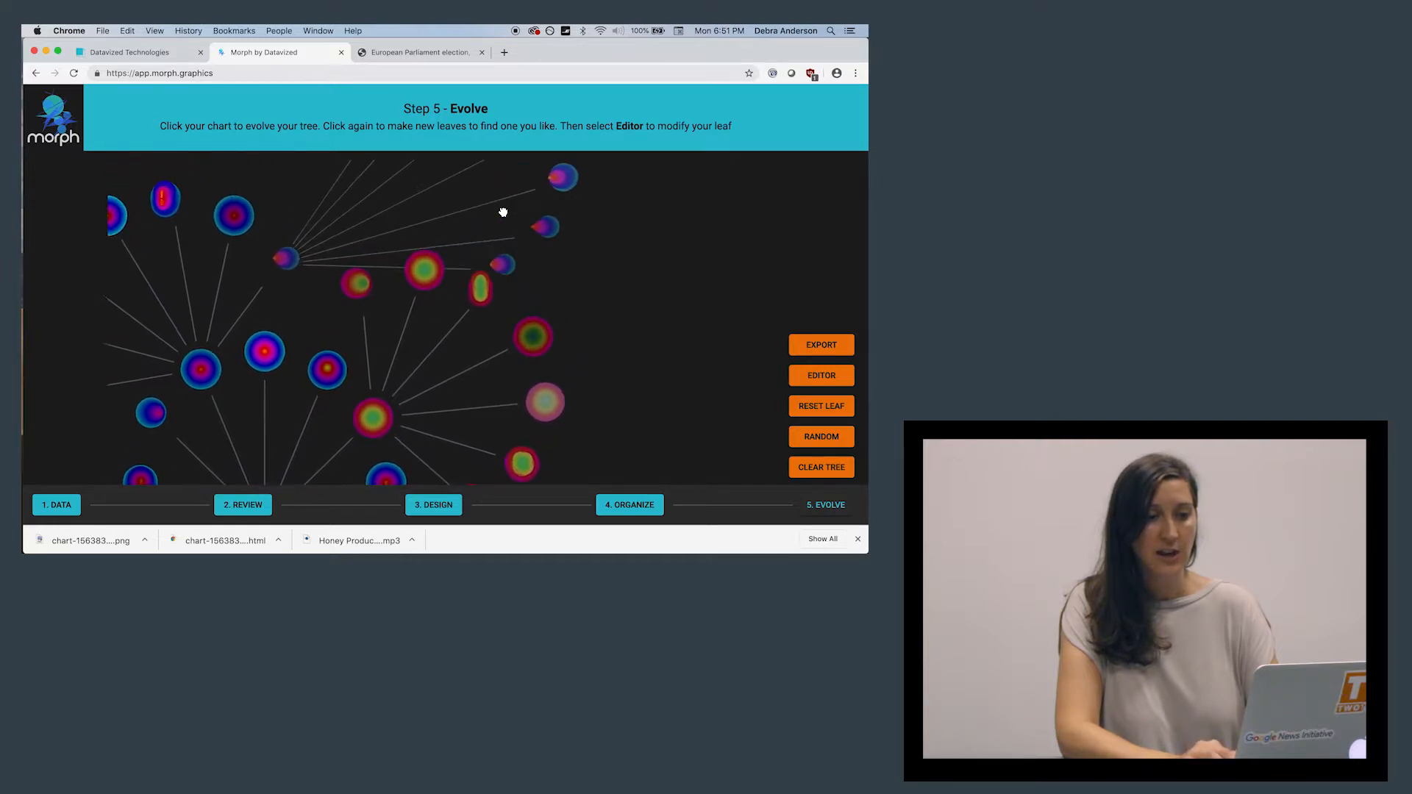
left_click(579, 210)
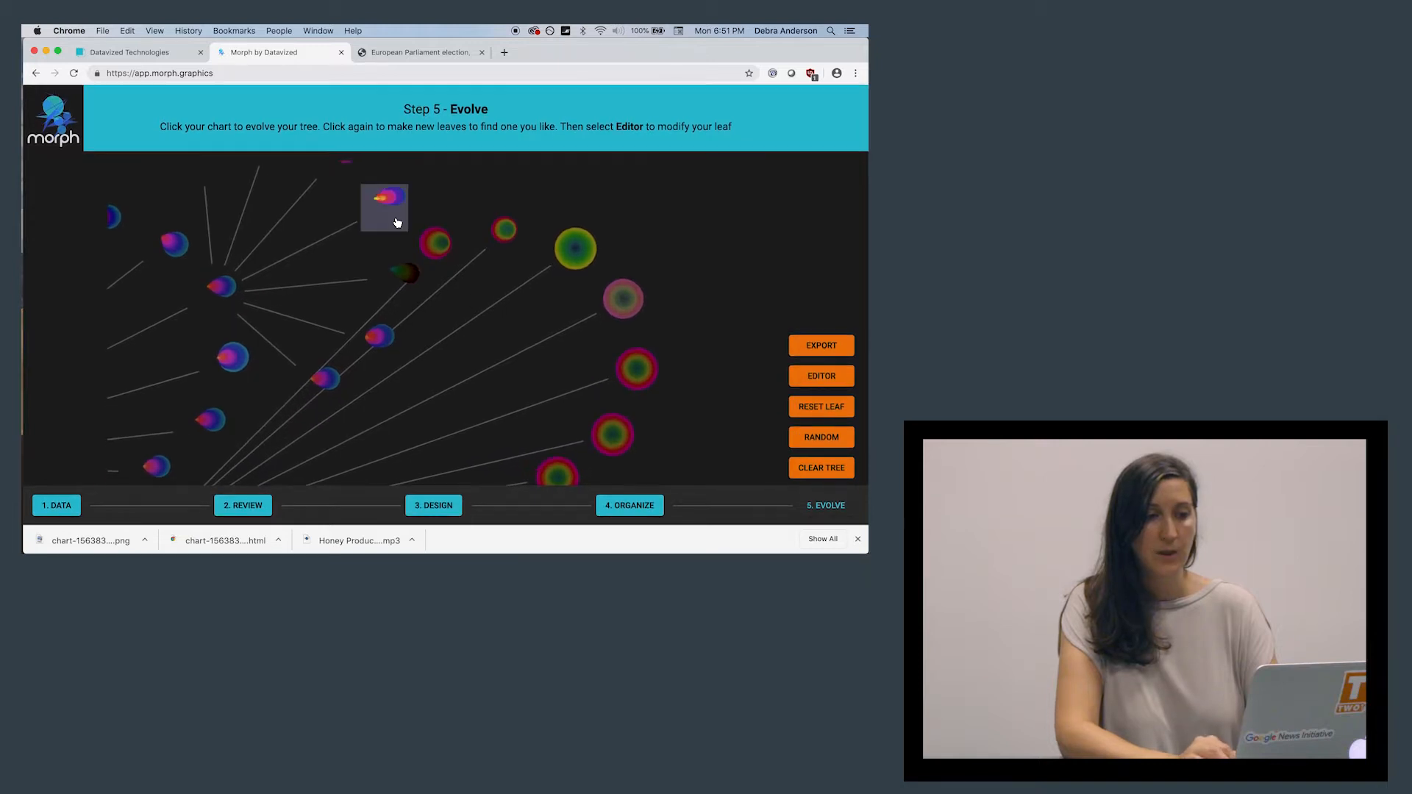
left_click(397, 216)
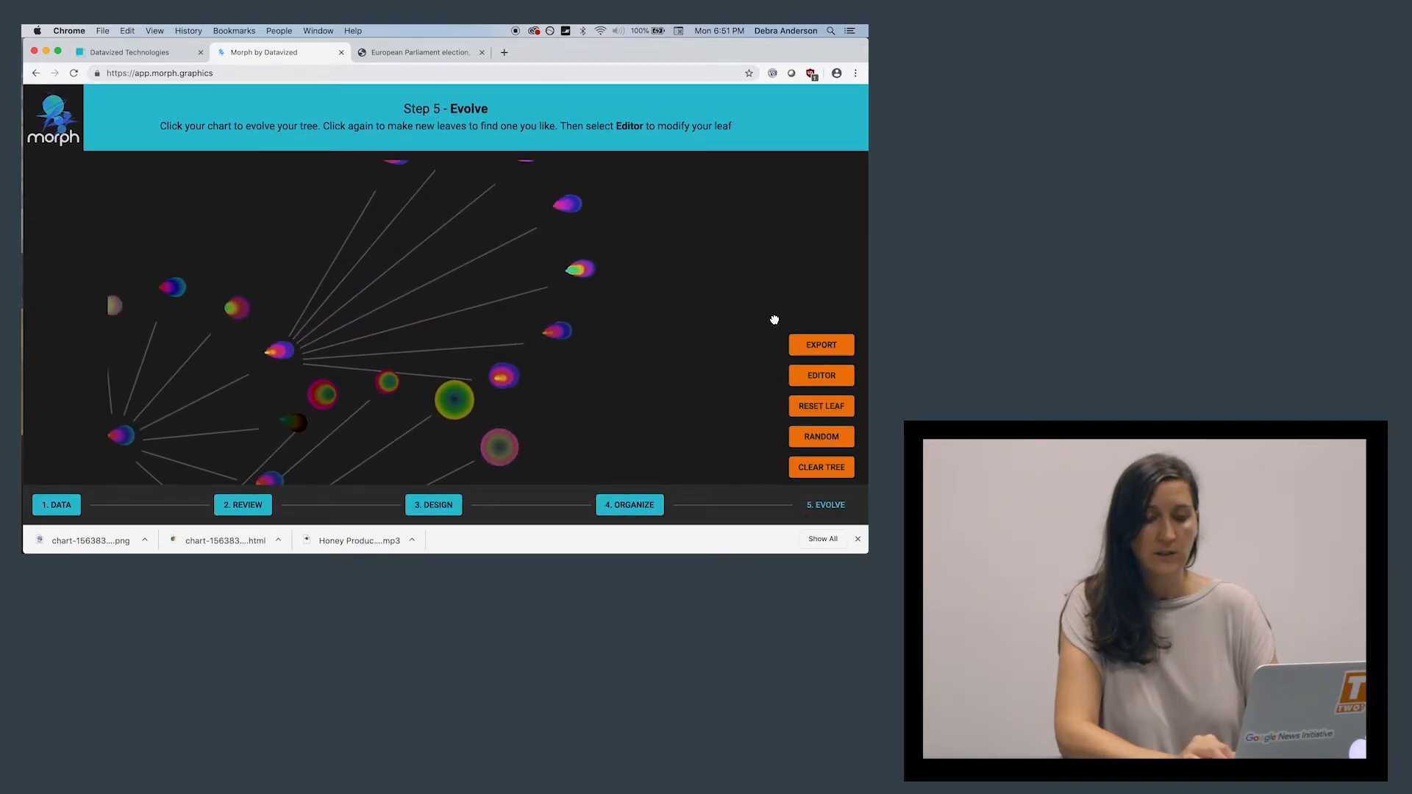
Open the green-tipped leaf in the editor and change its colors with the Color sliders, including a higher Saturation Factor
left_click(829, 375)
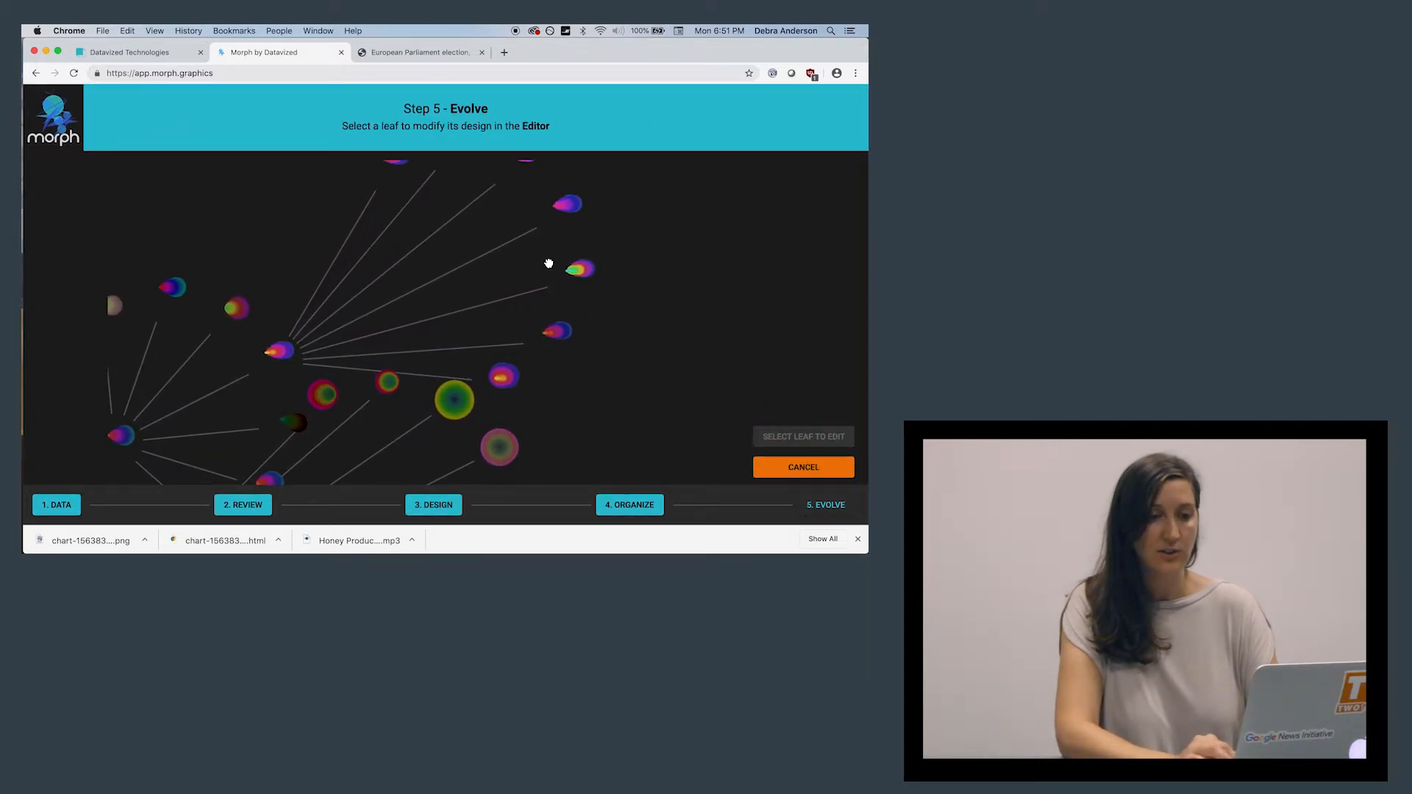
left_click(576, 272)
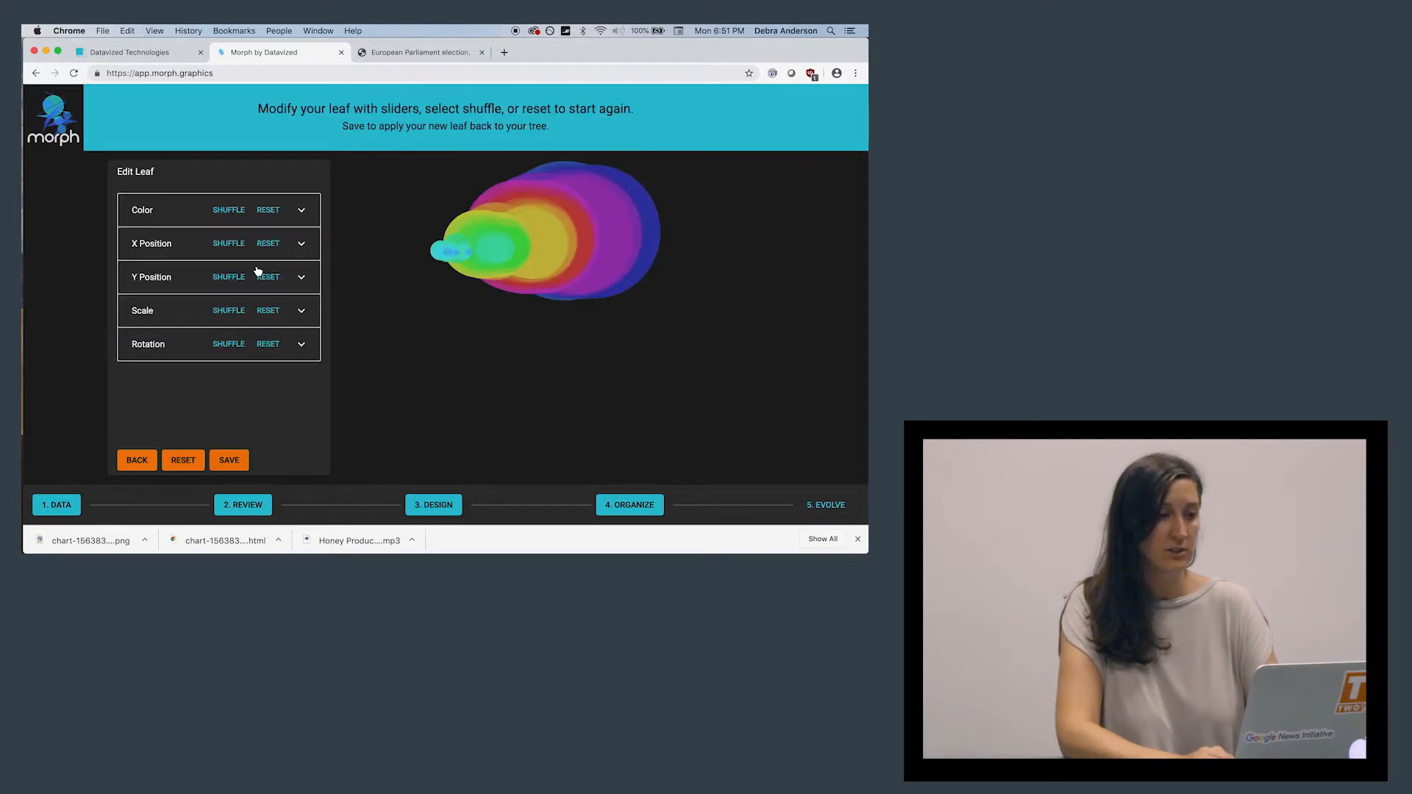
left_click(301, 212)
mouse_move(281, 249)
left_mouse_down()
mouse_move(240, 248)
mouse_move(271, 248)
mouse_move(227, 276)
mouse_move(246, 243)
mouse_move(301, 244)
left_mouse_up()
scroll(257, 291, "down", 2)
scroll(279, 294, "down", 2)
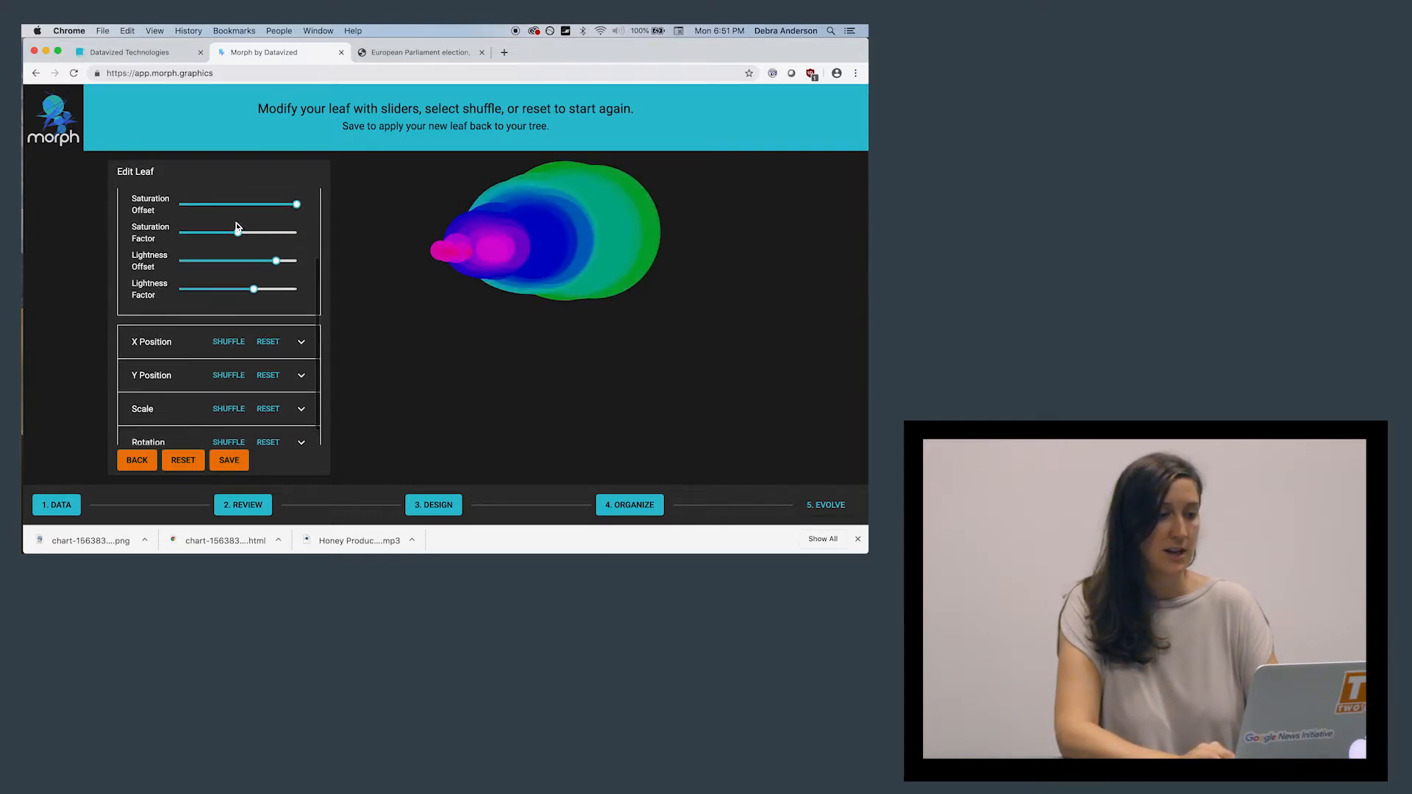
scroll(287, 327, "down", 1)
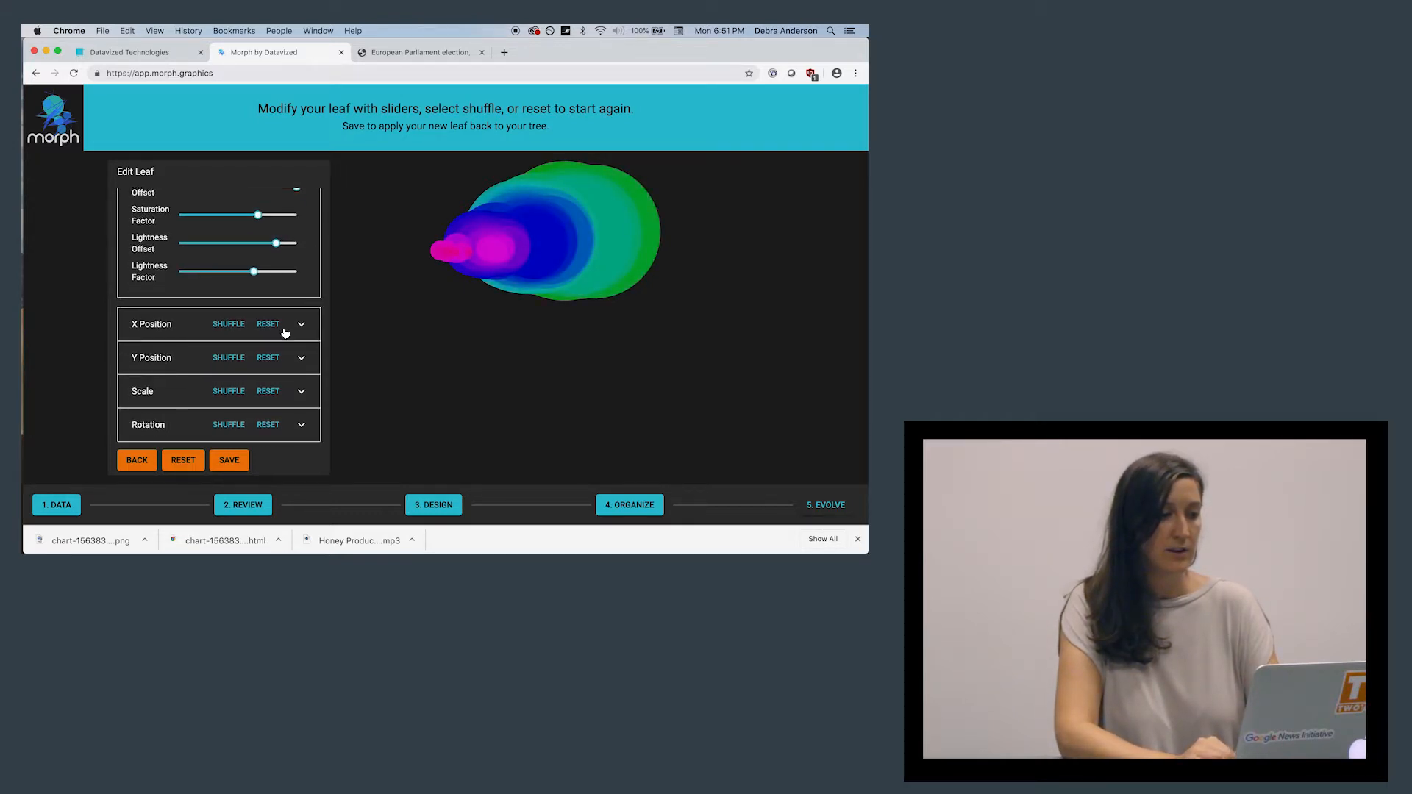
Lower the leaf's X Position Offset slightly and raise its Y Position Offset
left_click(302, 324)
scroll(302, 378, "down", 5)
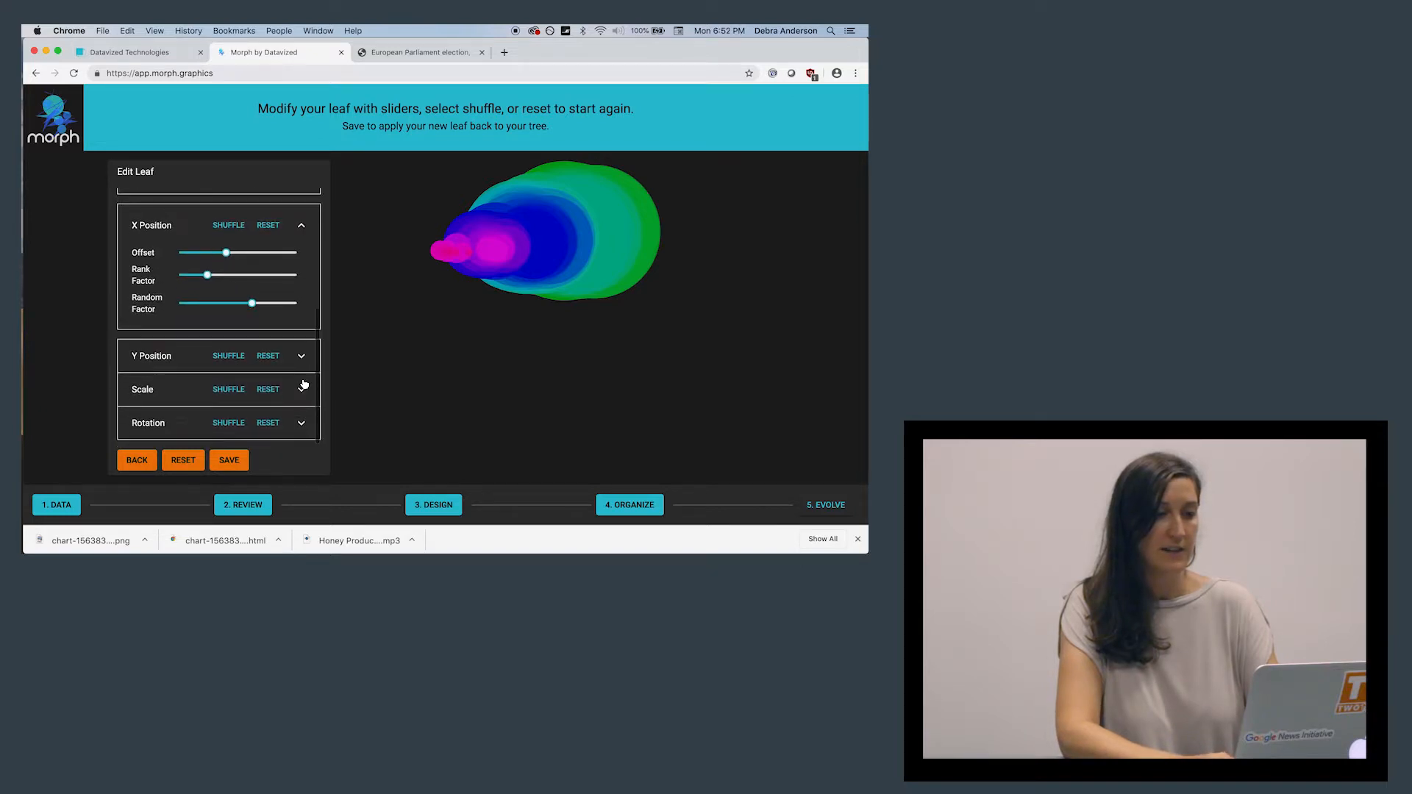
mouse_move(212, 254)
left_mouse_down()
mouse_move(177, 253)
mouse_move(299, 265)
mouse_move(221, 254)
left_mouse_up()
left_click(302, 362)
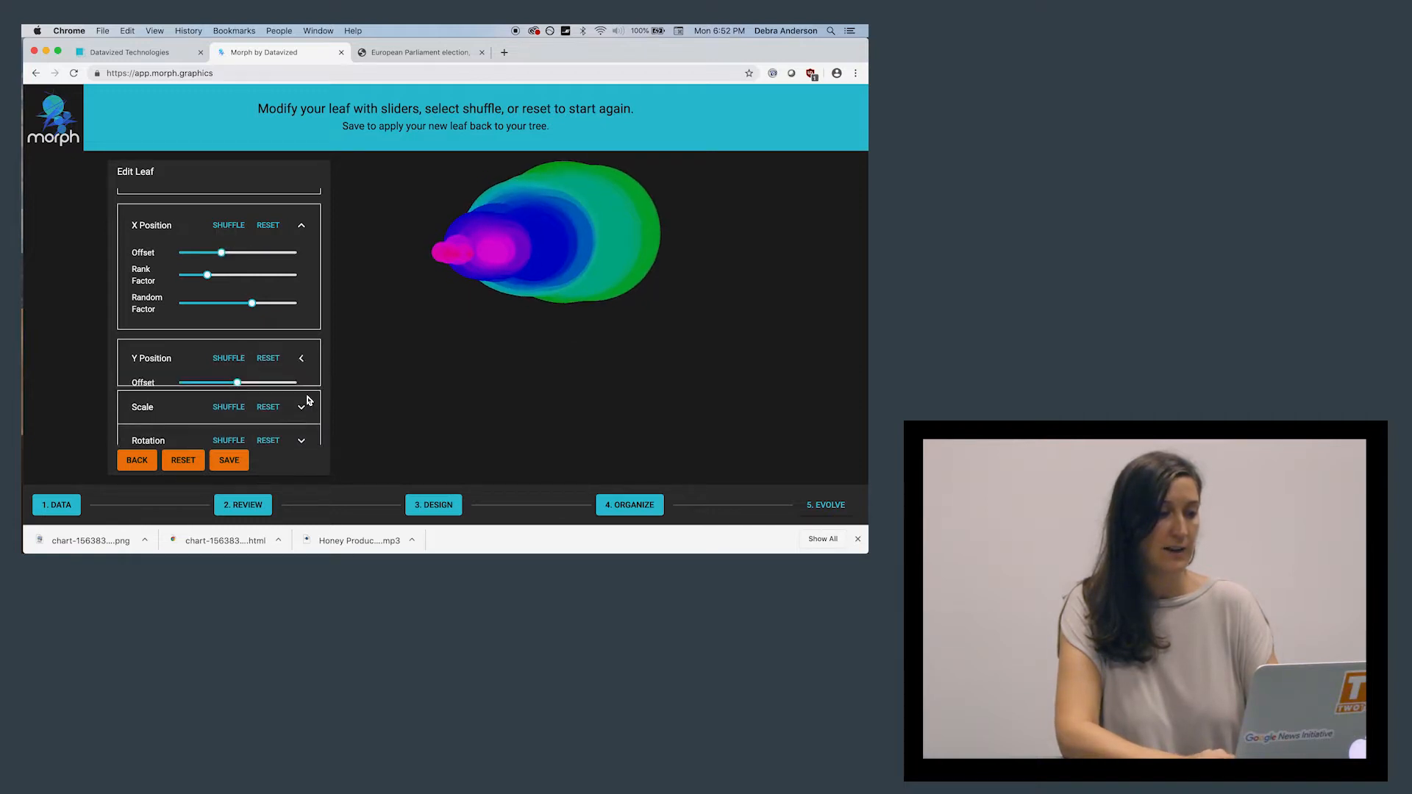
scroll(250, 335, "down", 3)
left_click_drag(234, 311, 194, 310)
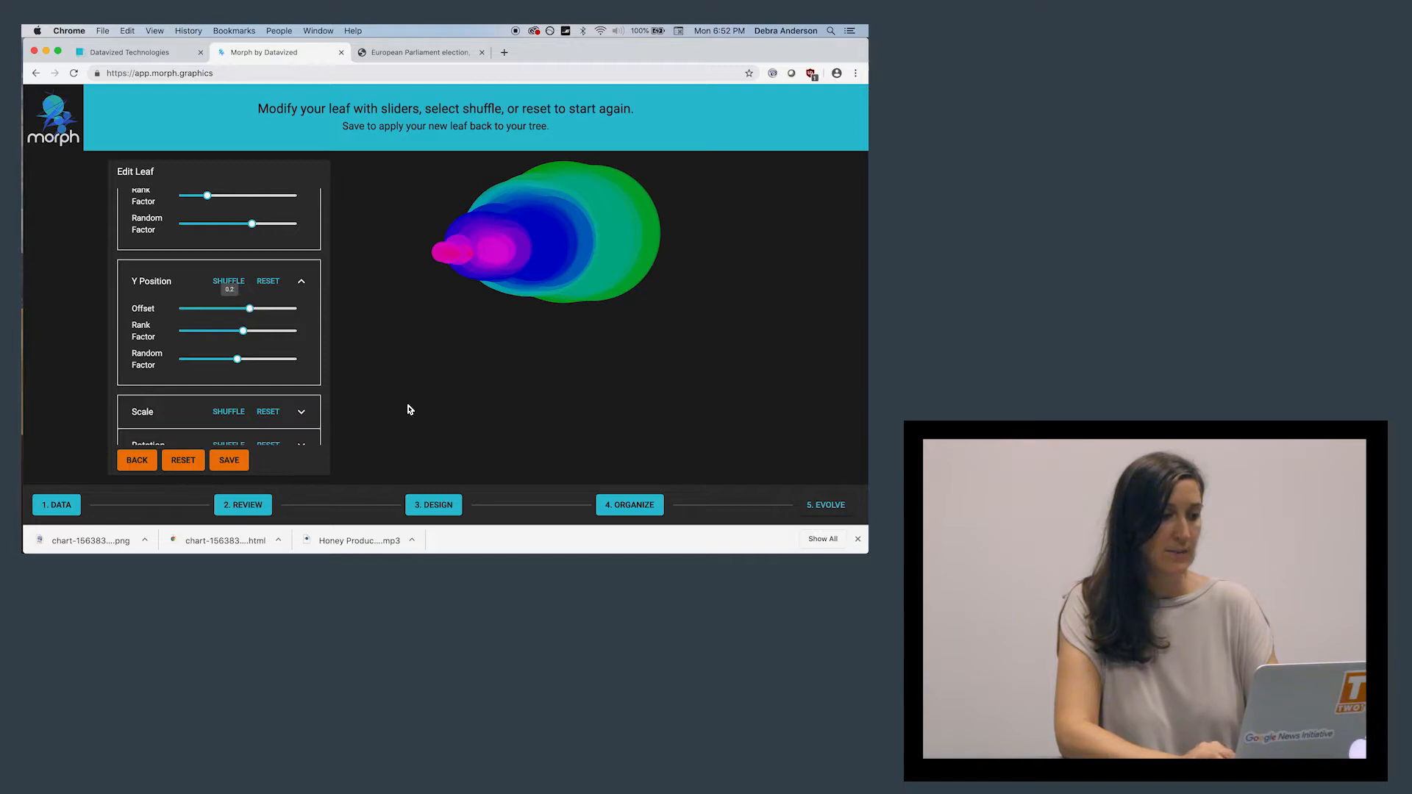
Set the leaf's Y Position Rank Factor to its minimum and raise its Random Factor almost to the maximum
scroll(286, 369, "down", 1)
left_click_drag(254, 311, 294, 353)
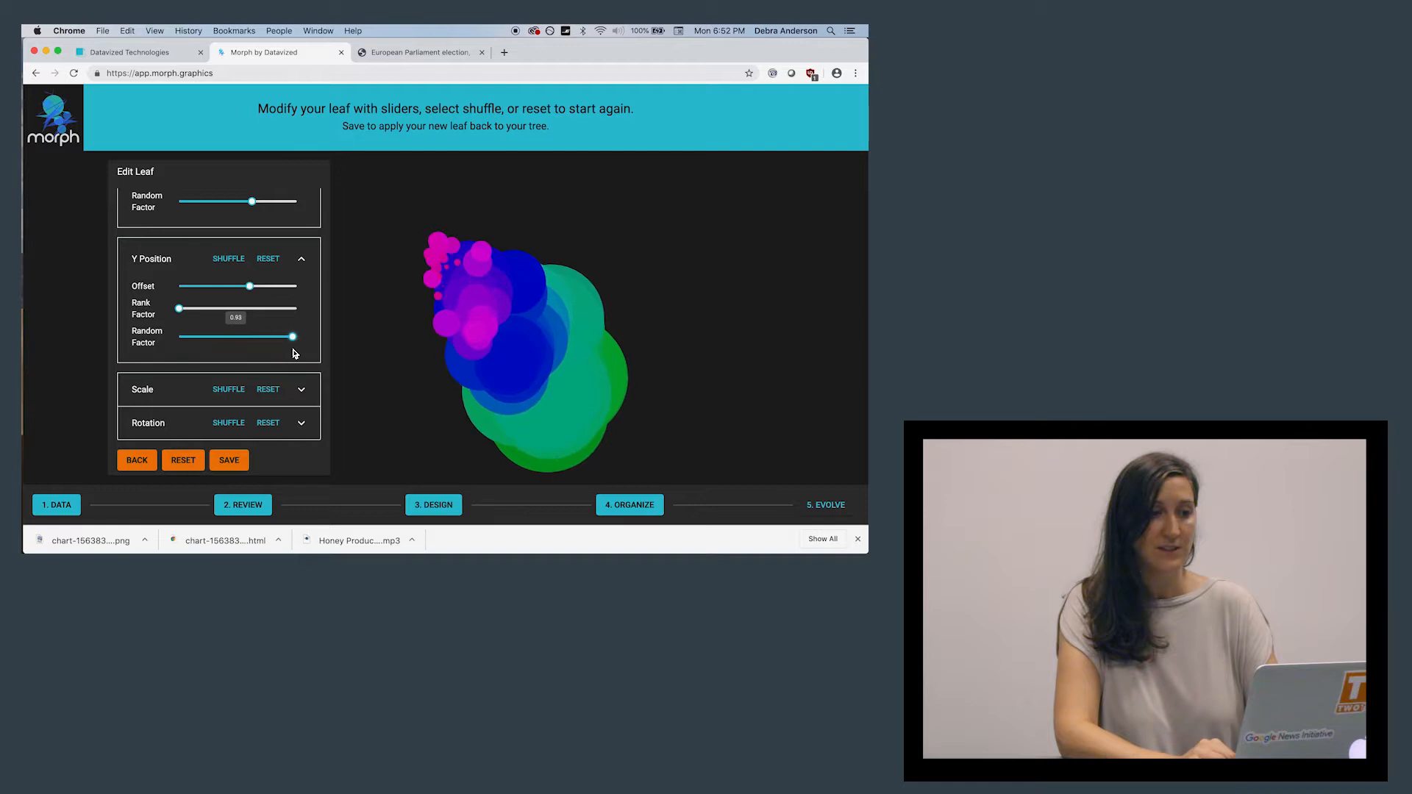
scroll(294, 354, "up", 1)
scroll(294, 354, "down", 1)
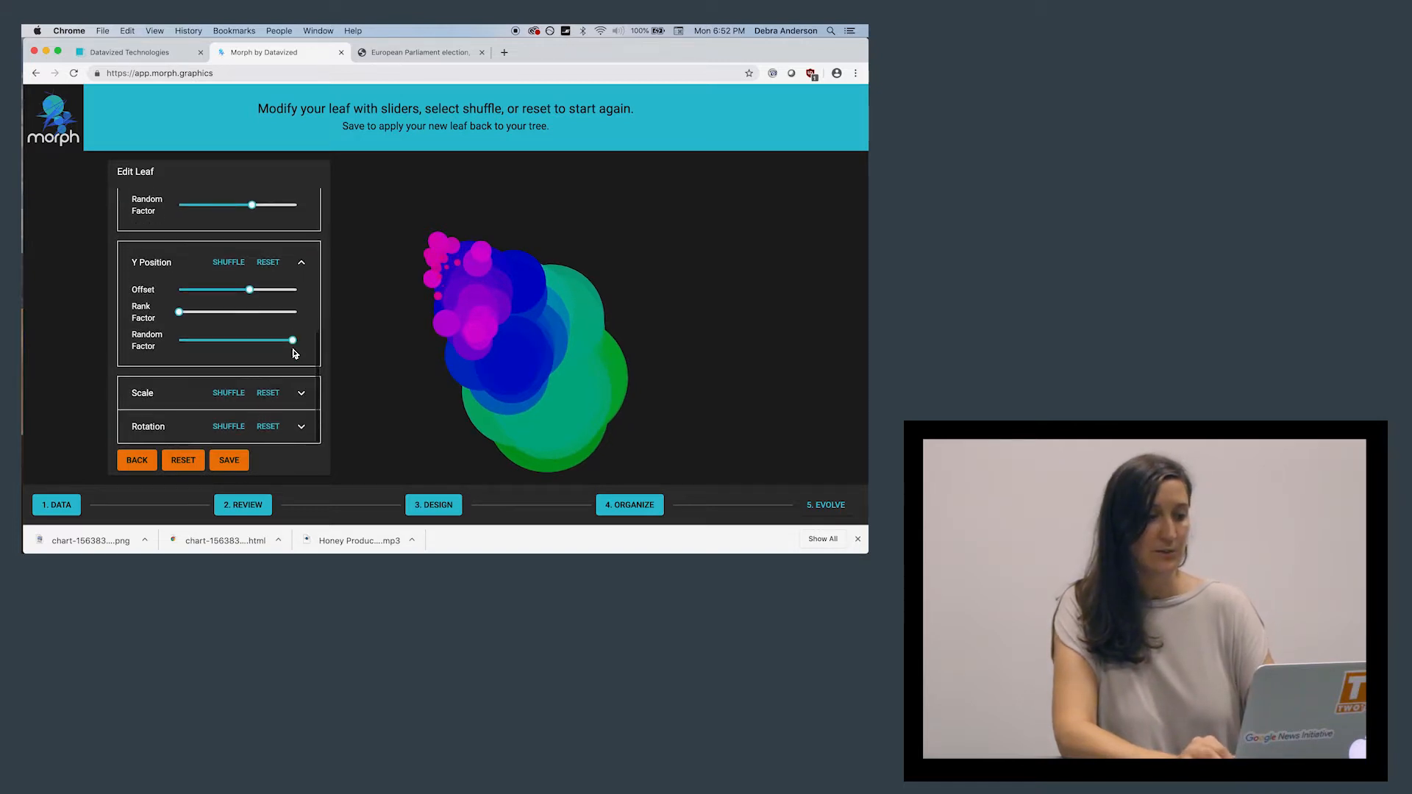
Lower the leaf's Scale Rank Factor slightly
left_click(301, 390)
scroll(299, 394, "down", 2)
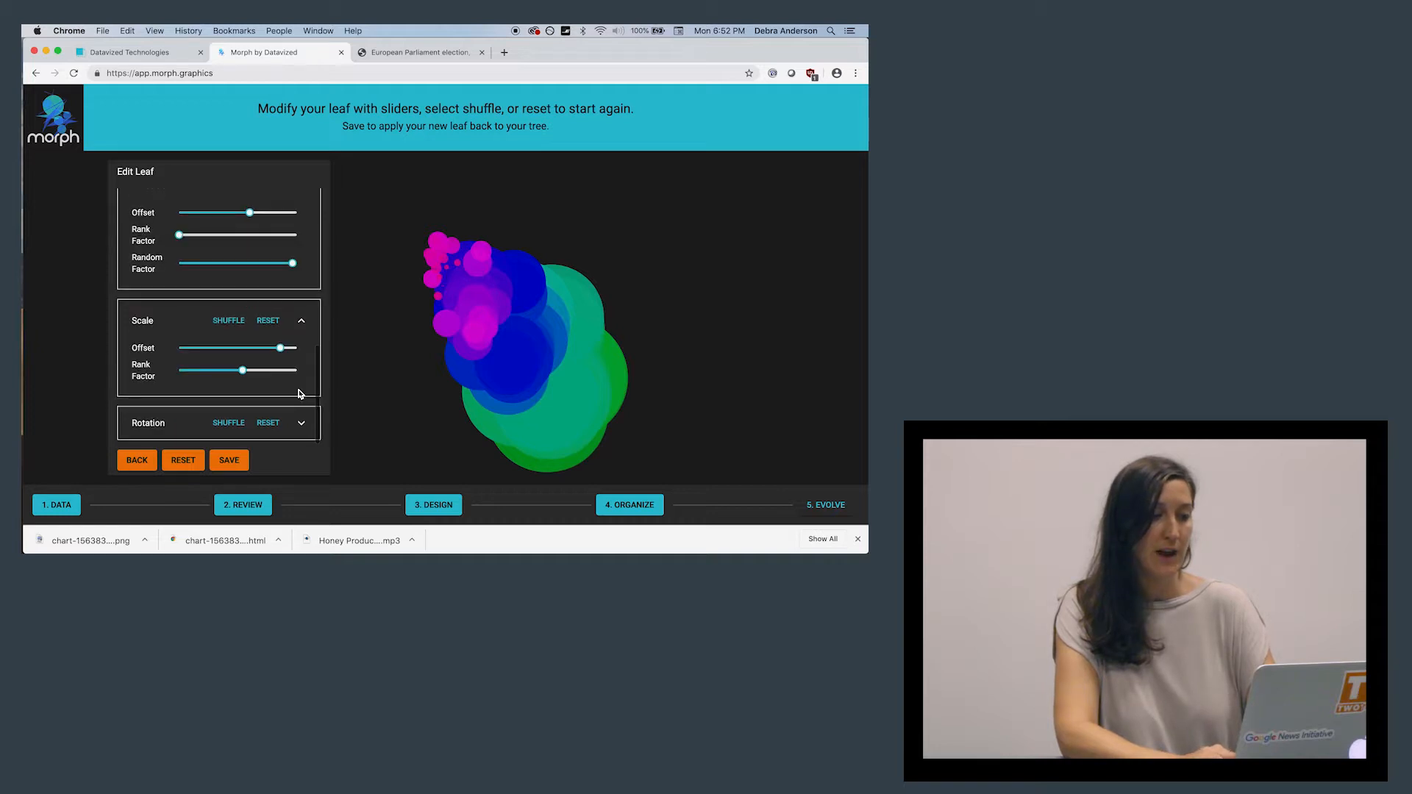
mouse_move(243, 370)
left_mouse_down()
mouse_move(209, 372)
mouse_move(233, 371)
mouse_move(222, 370)
left_mouse_up()
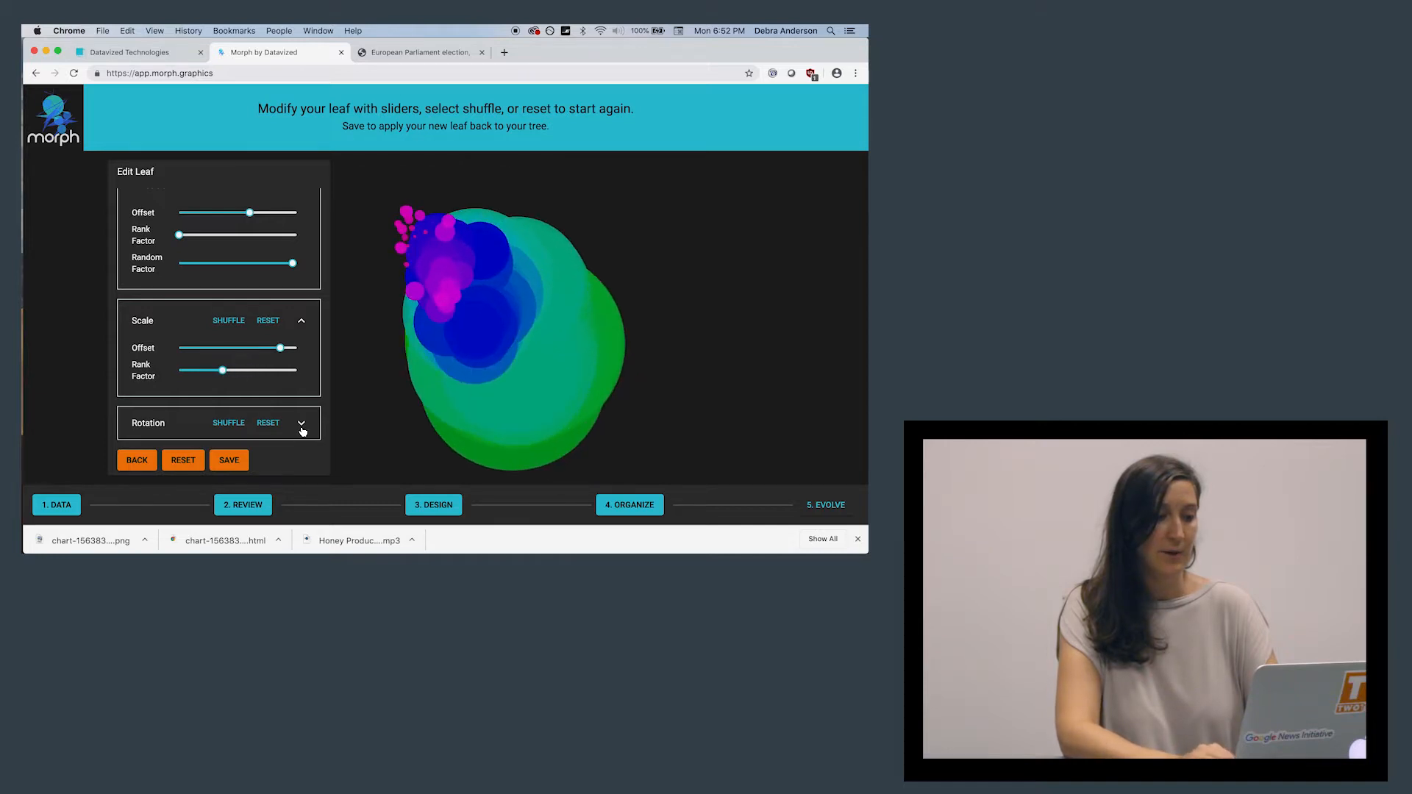
Show the leaf's Rotation settings and save the edited leaf back to the tree
left_click(302, 424)
scroll(301, 417, "down", 3)
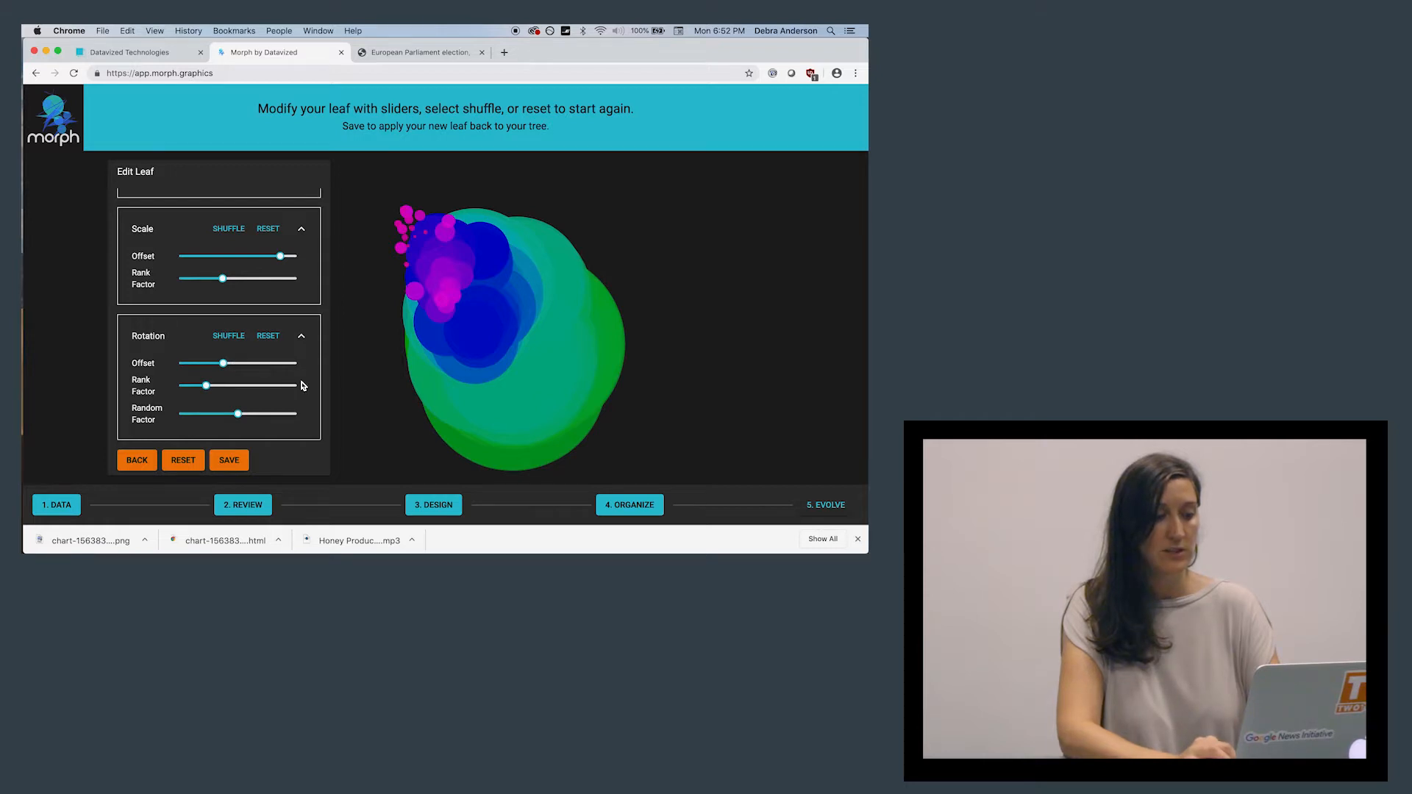
left_click(229, 459)
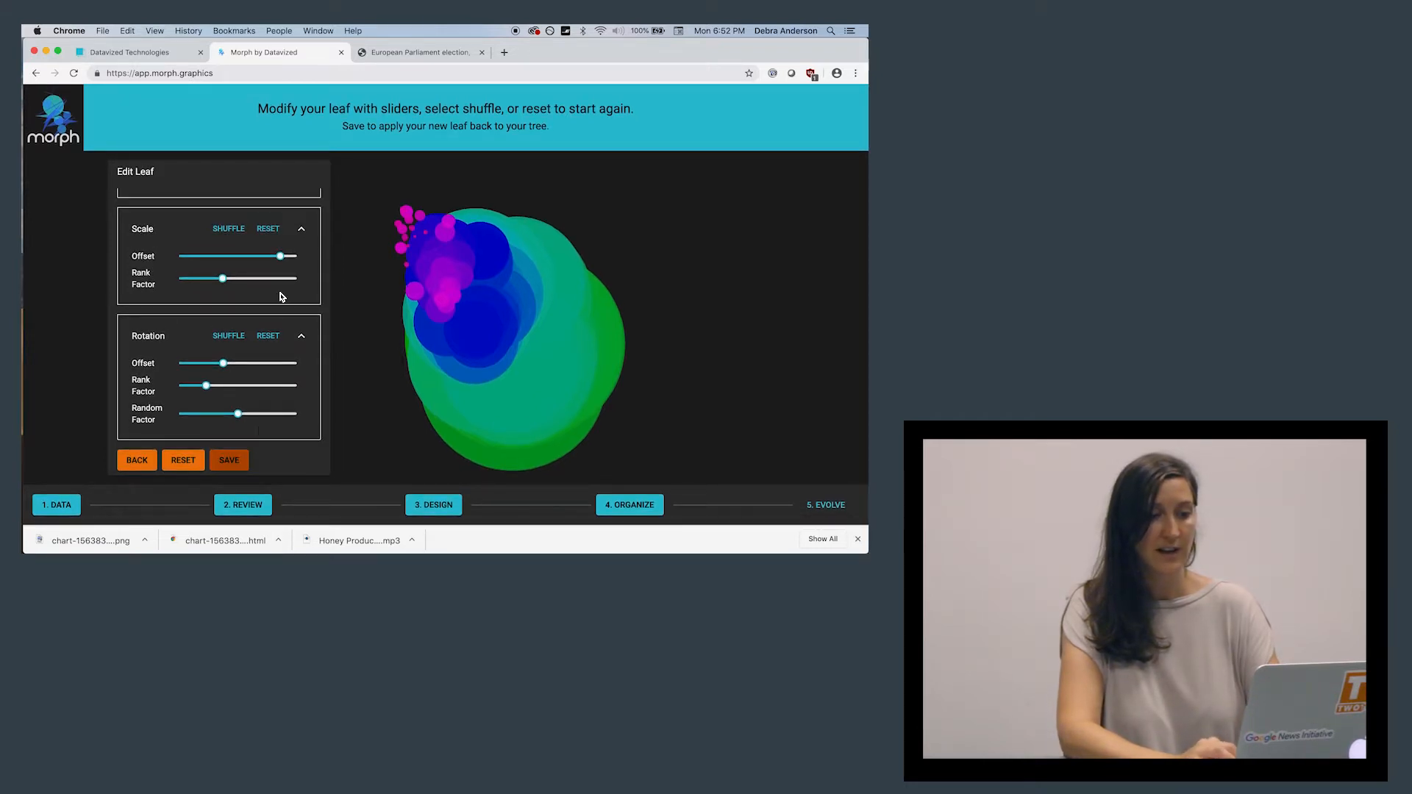
left_click(218, 462)
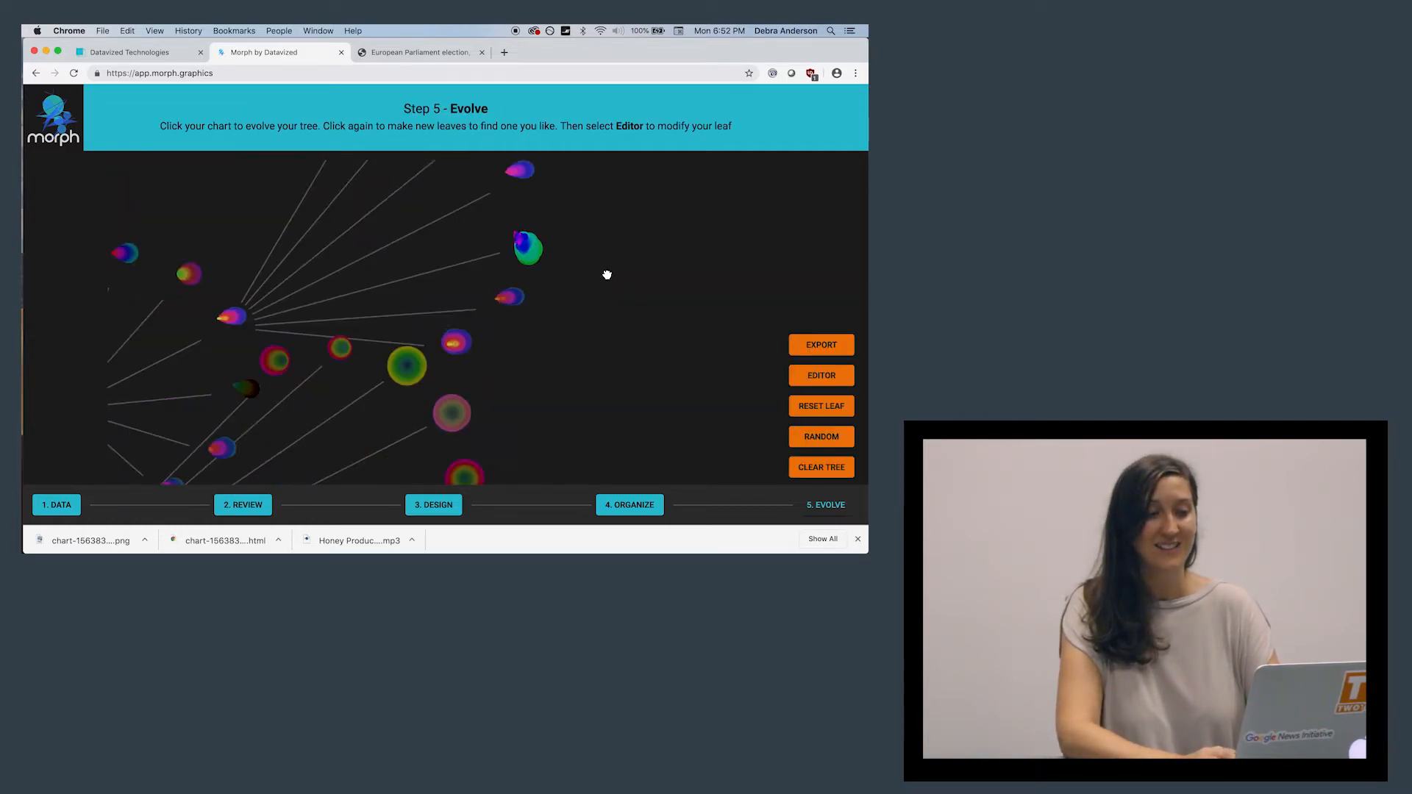
Evolve new leaves from the edited leaf, one of its variants, a pink-and-yellow pointed leaf and its green-tipped variant
left_click(474, 279)
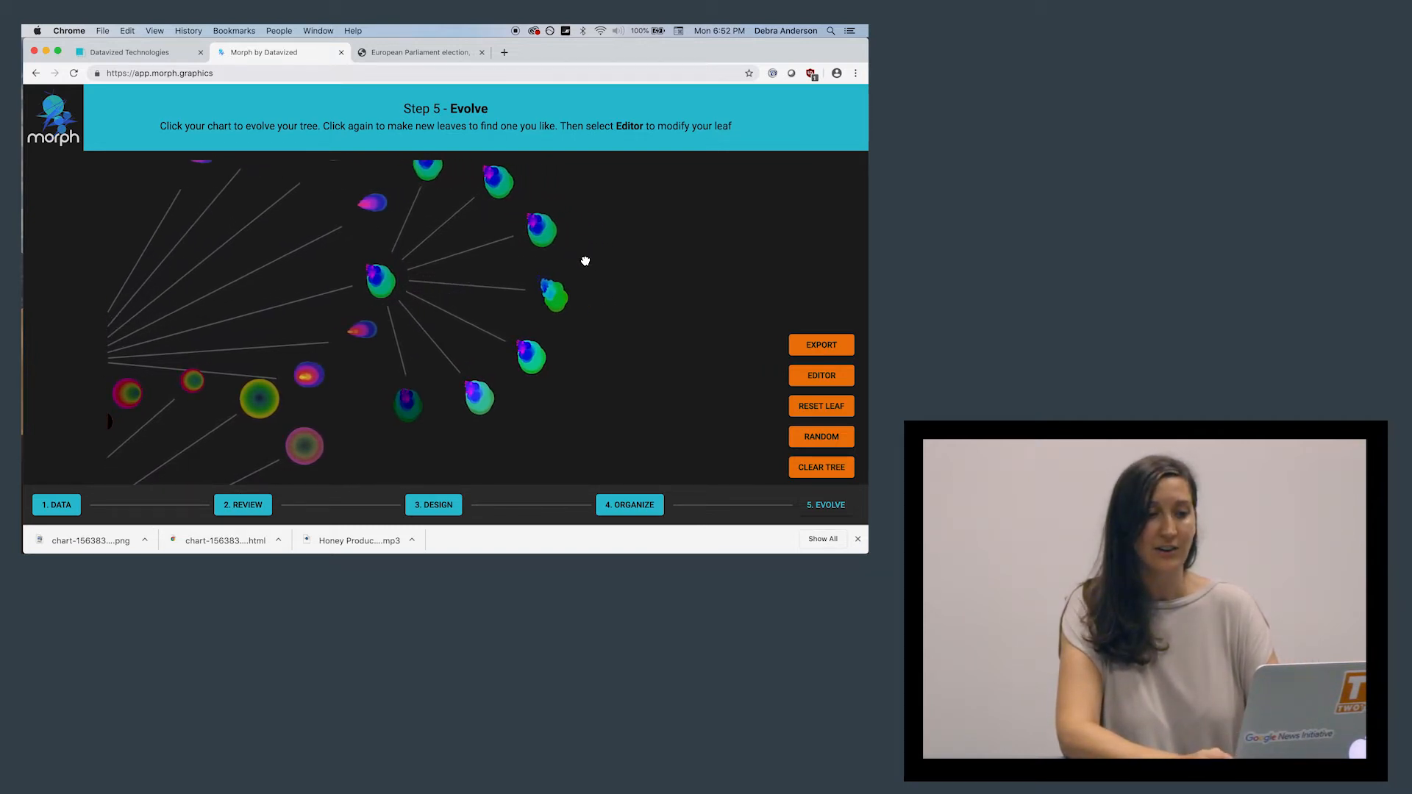
left_click(537, 229)
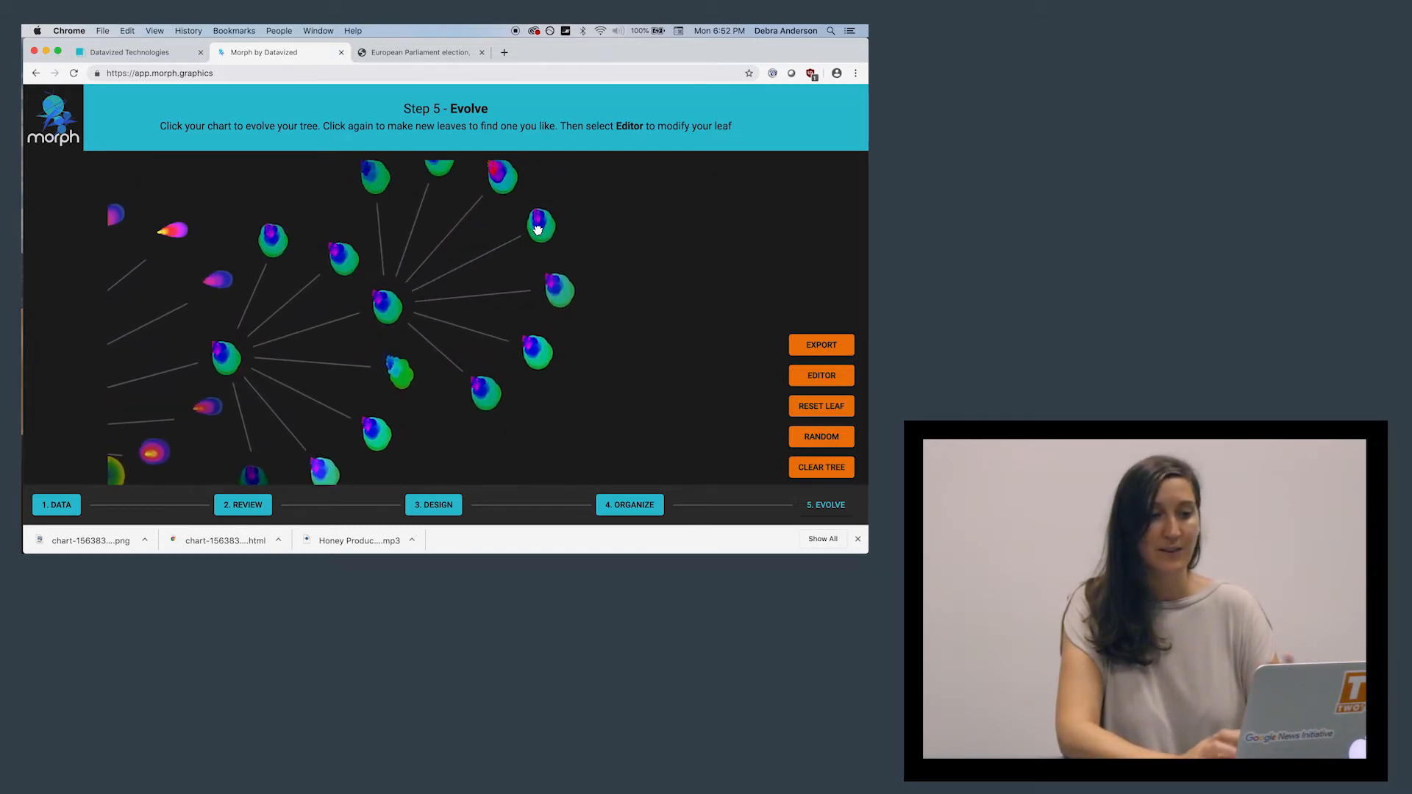
left_click(171, 232)
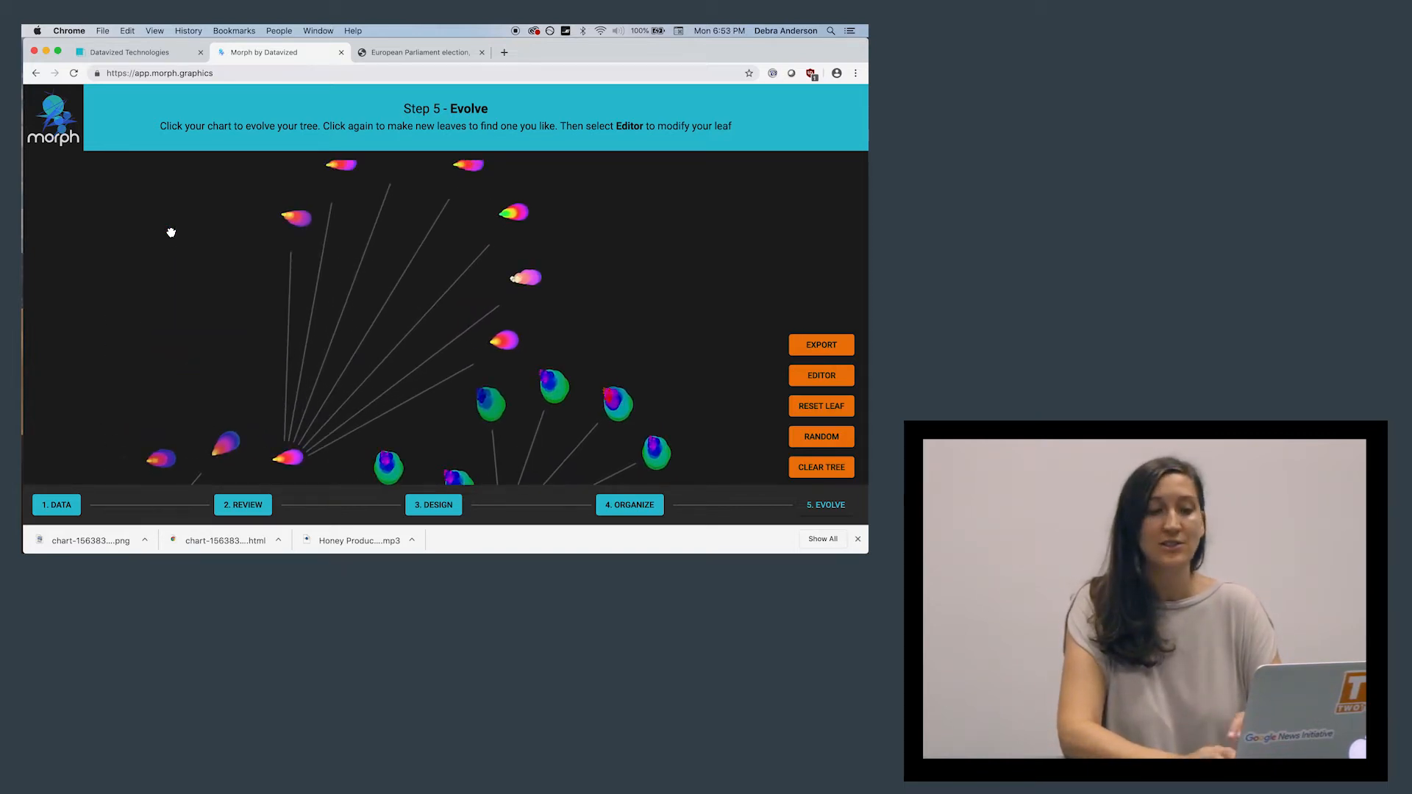
left_click(520, 218)
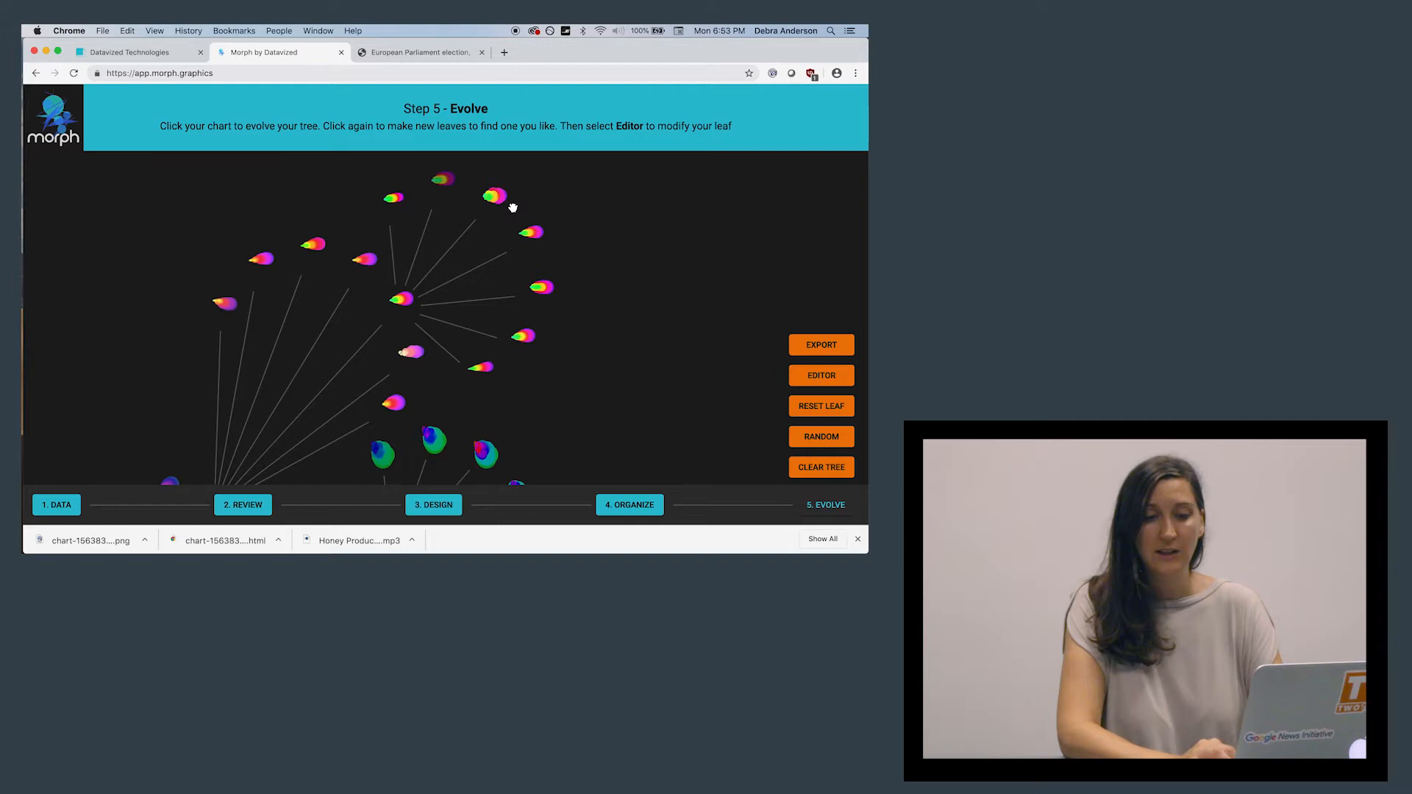
Select the wide pink leaf with the green-and-yellow tip for export and set the export type to Animation
left_click(821, 347)
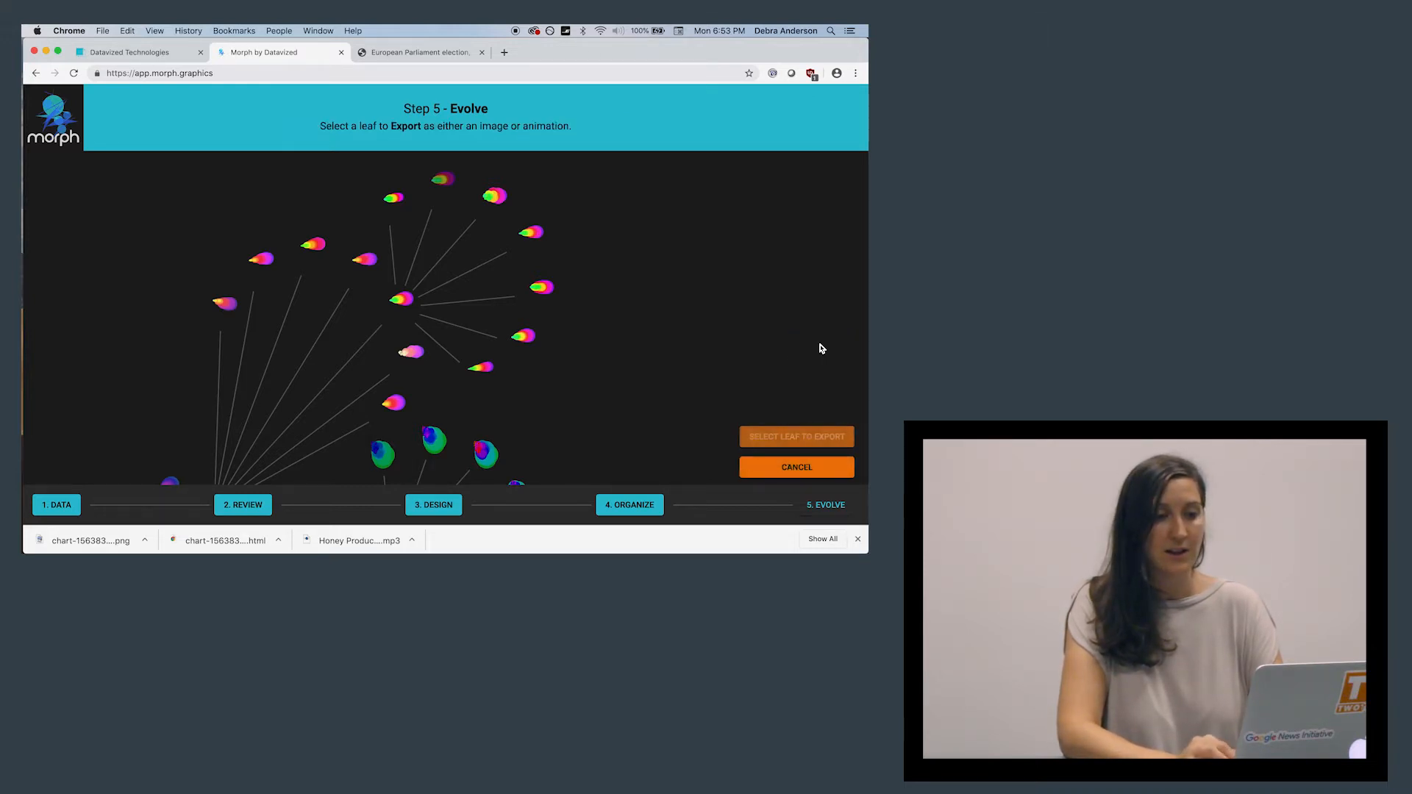
left_click(488, 202)
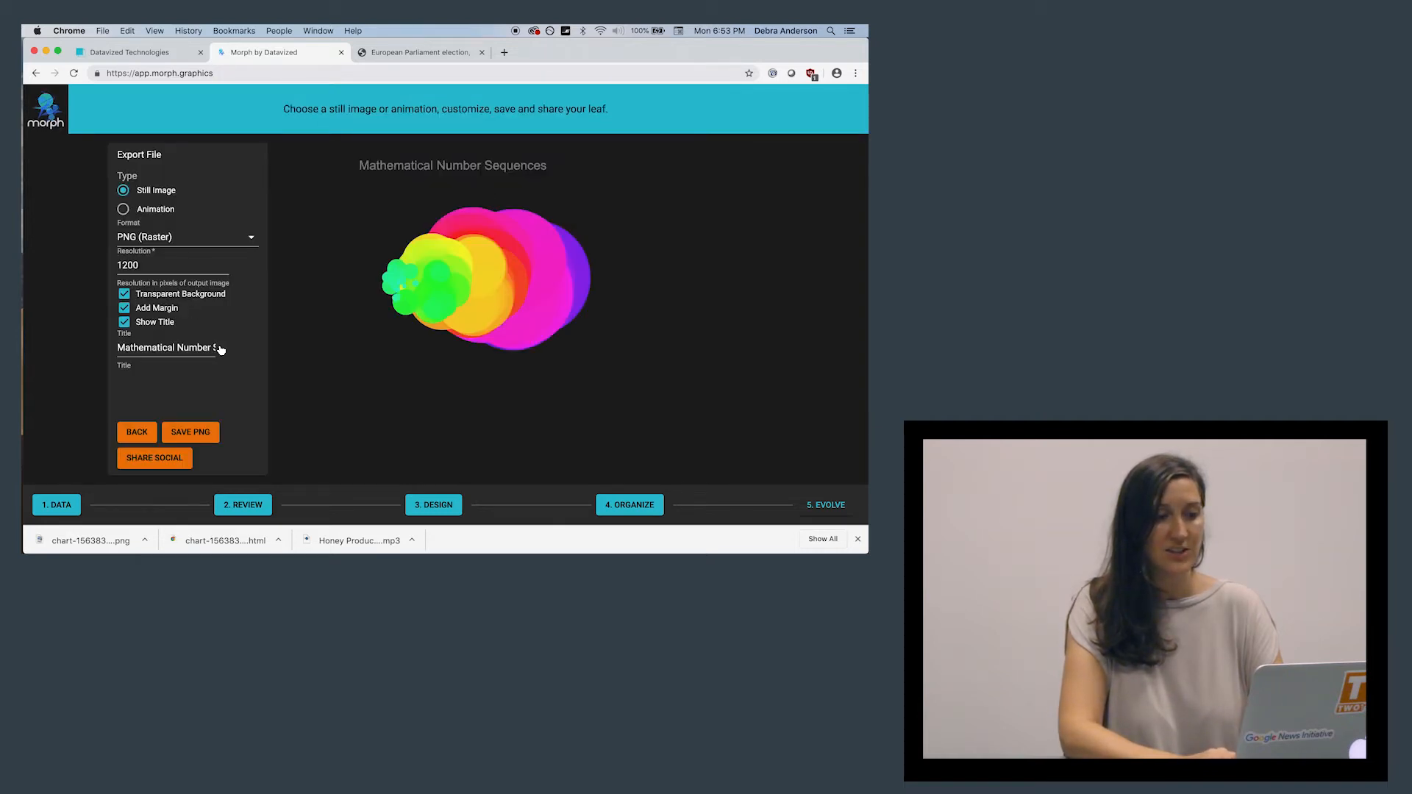
left_click(122, 211)
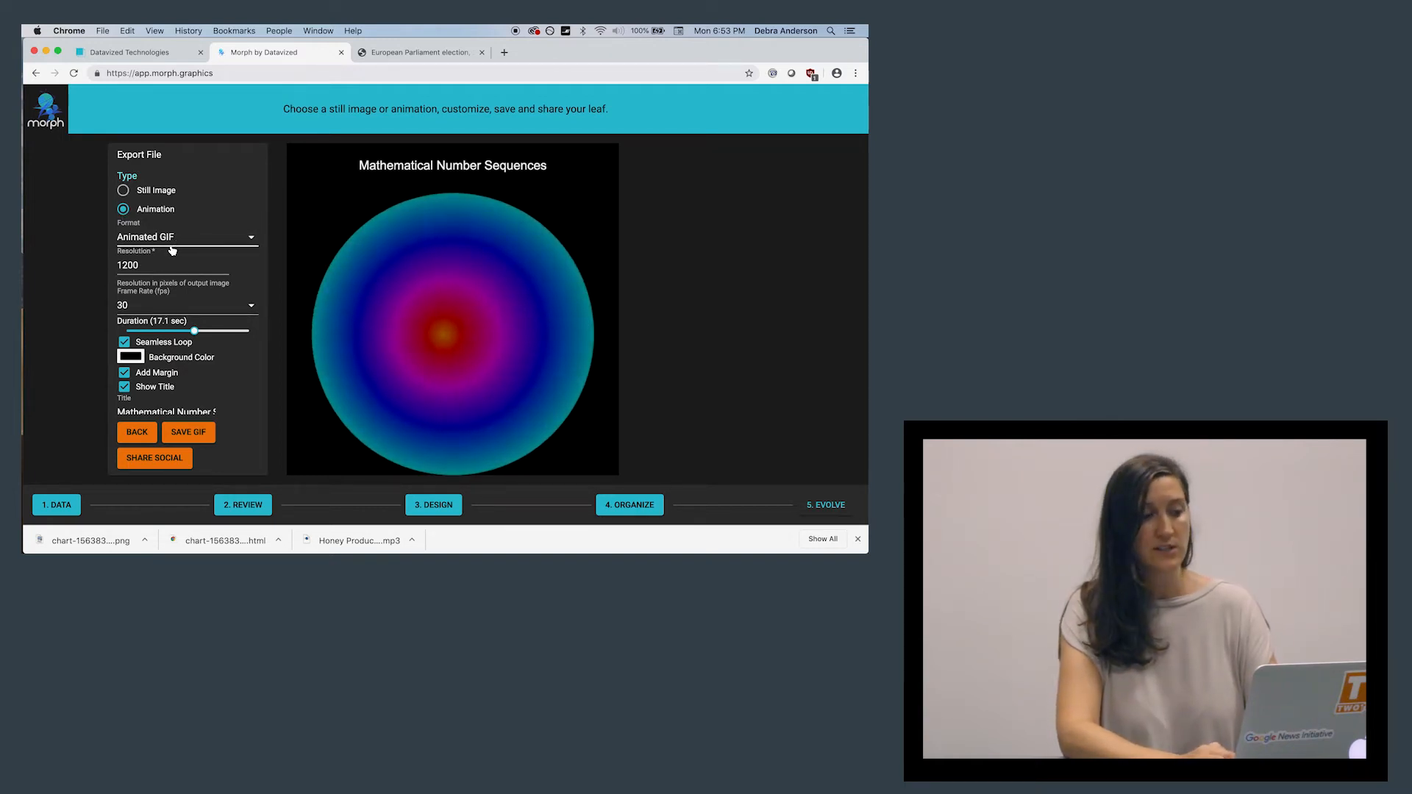
Set the animation's duration to 4.7 sec and its background color to purple 9013FE
mouse_move(194, 331)
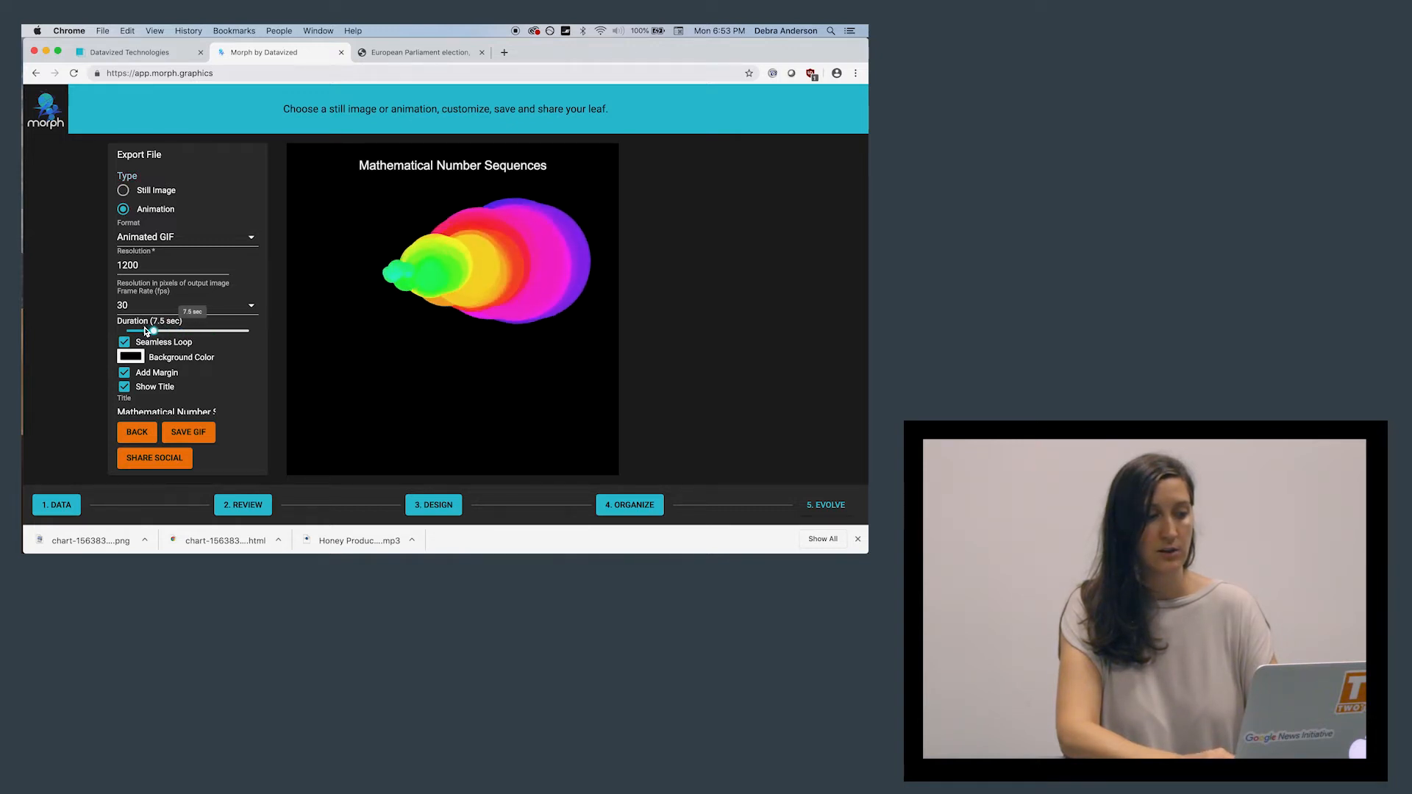
left_click_drag(139, 330, 142, 327)
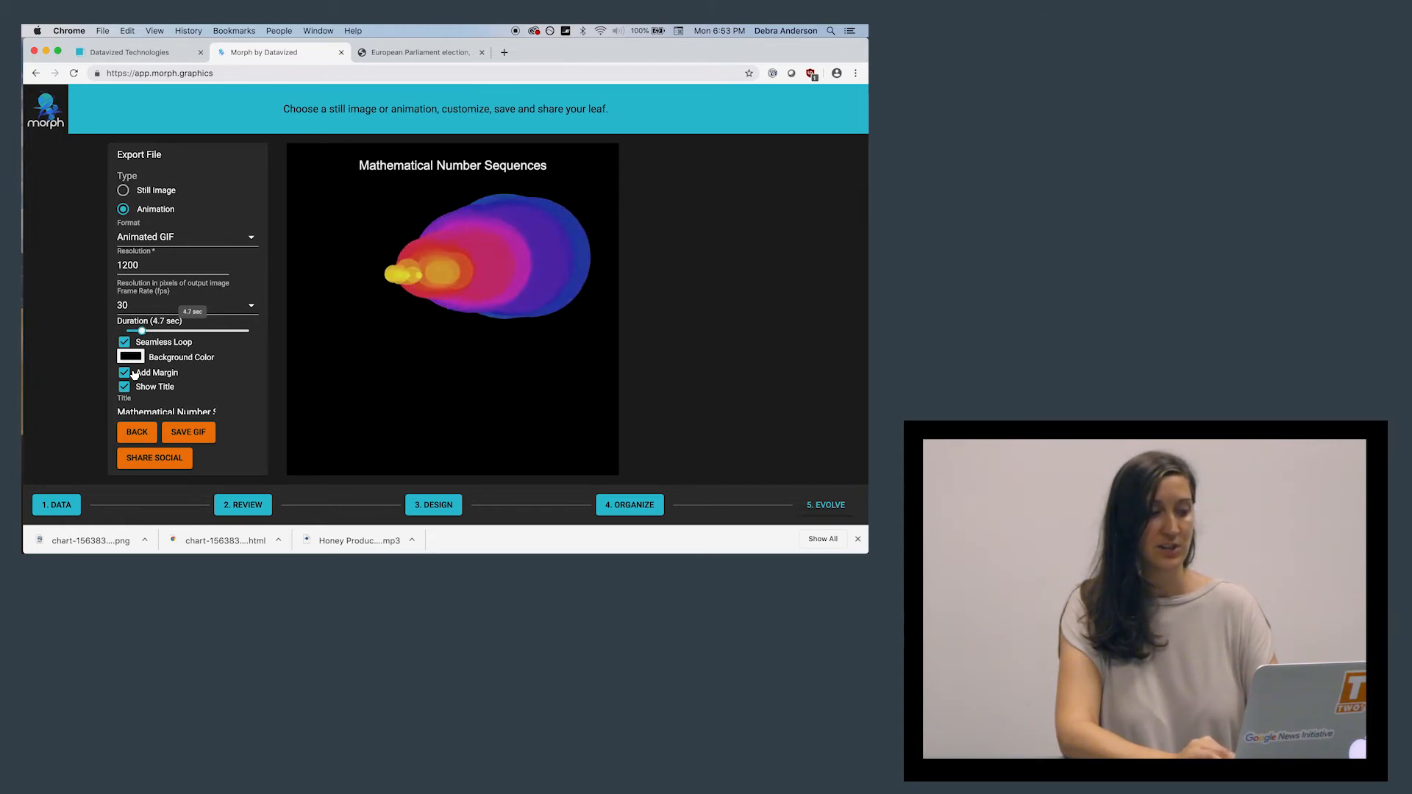
left_click(130, 356)
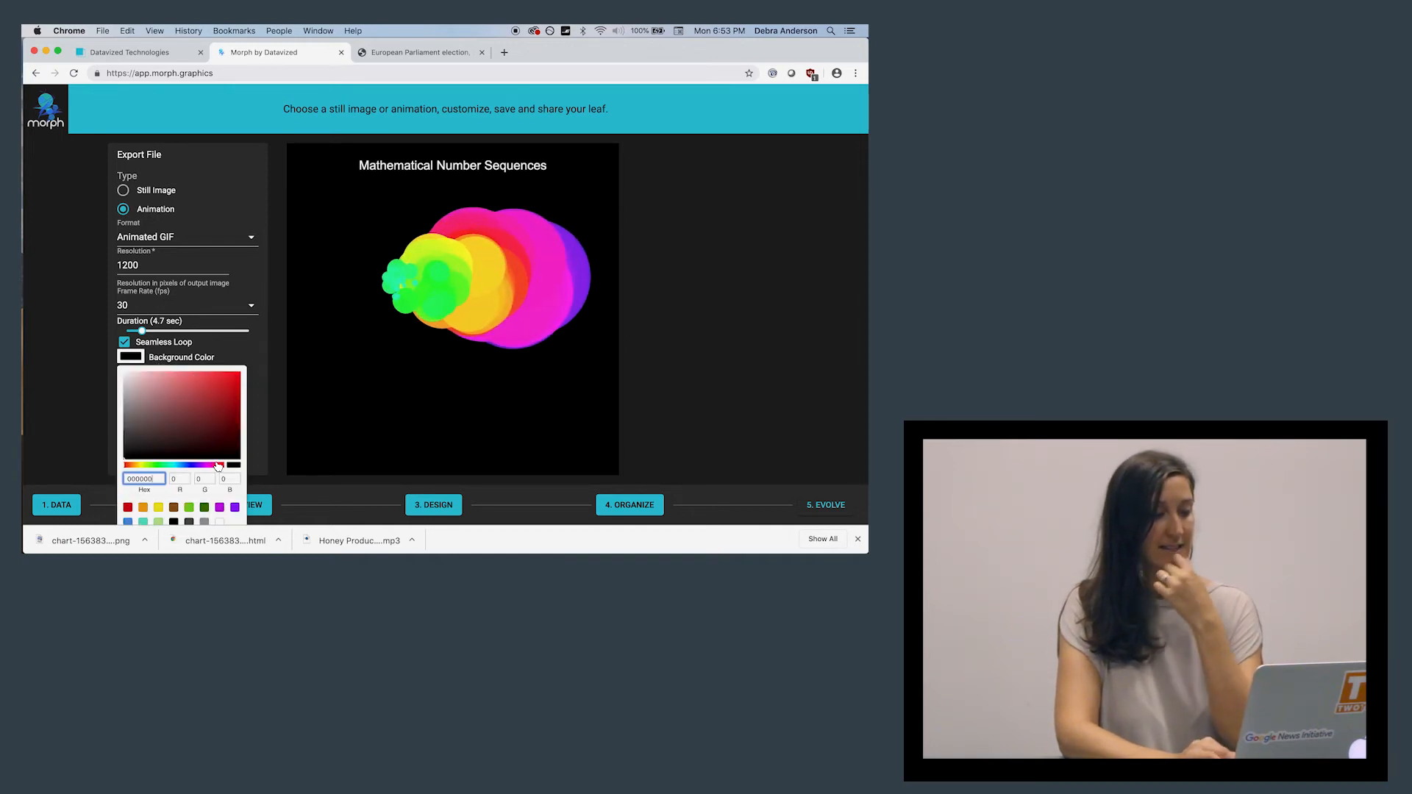
left_click(235, 507)
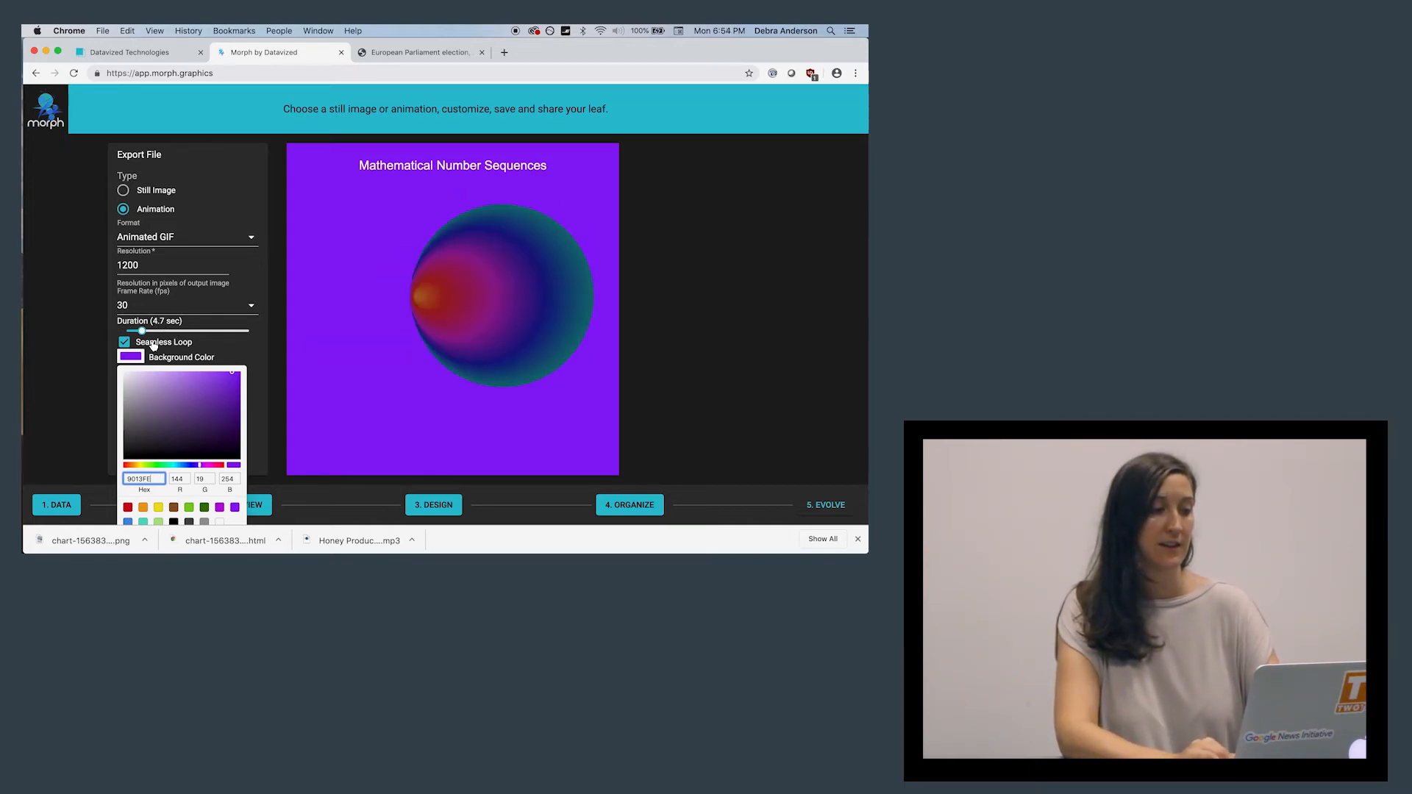
left_click(228, 345)
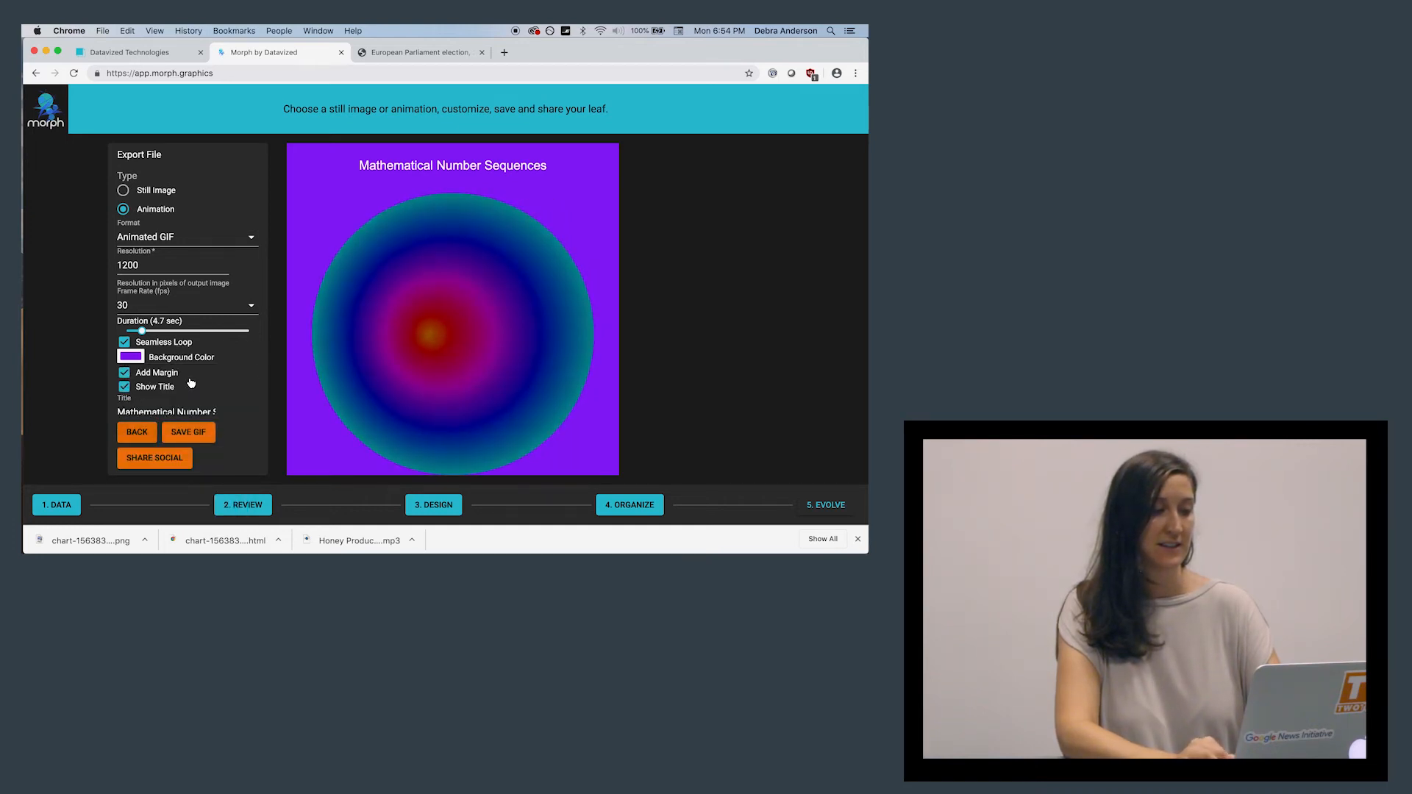
Keep the title unchanged, start saving the animation as a GIF and cancel the export
scroll(190, 383, "down", 2)
left_click_drag(162, 392, 228, 391)
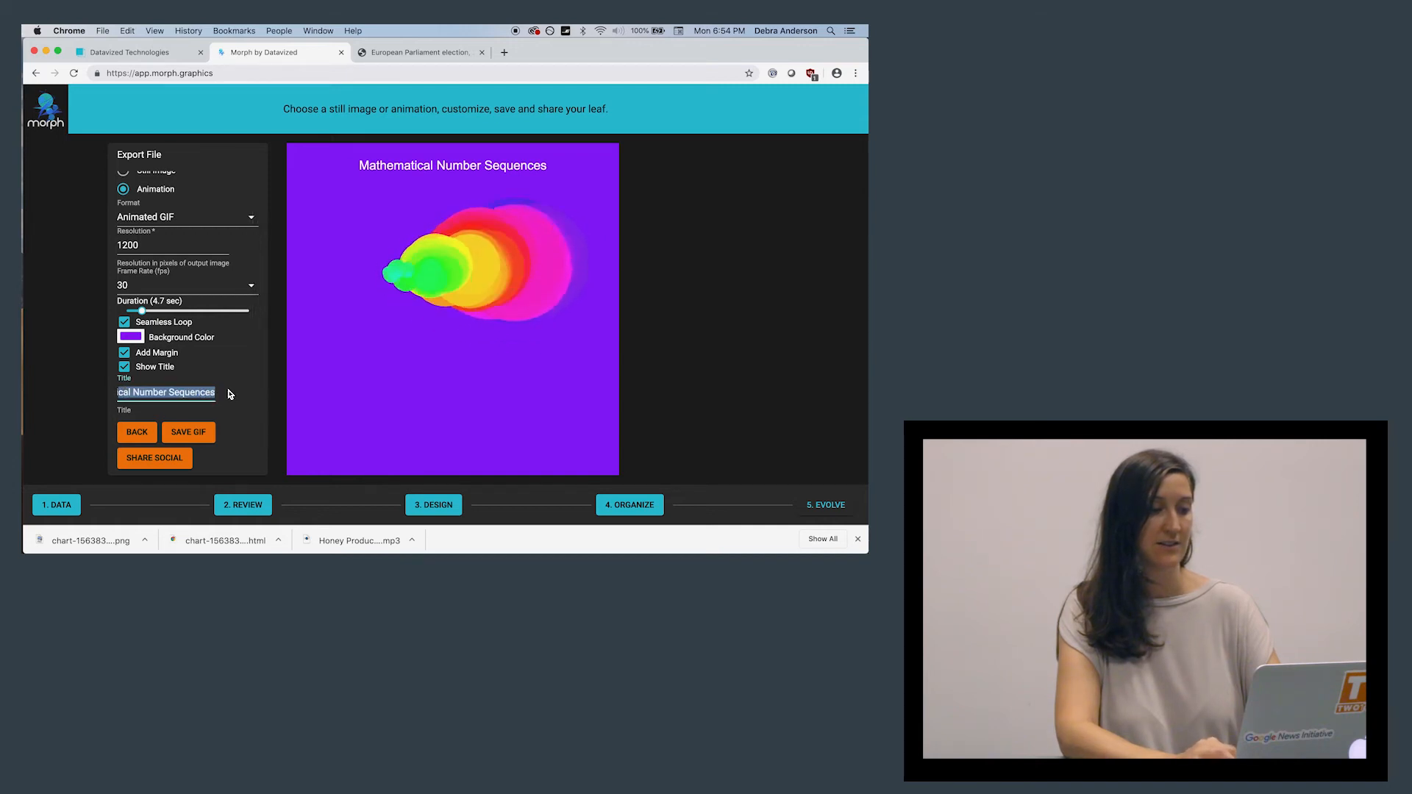
left_click(190, 392)
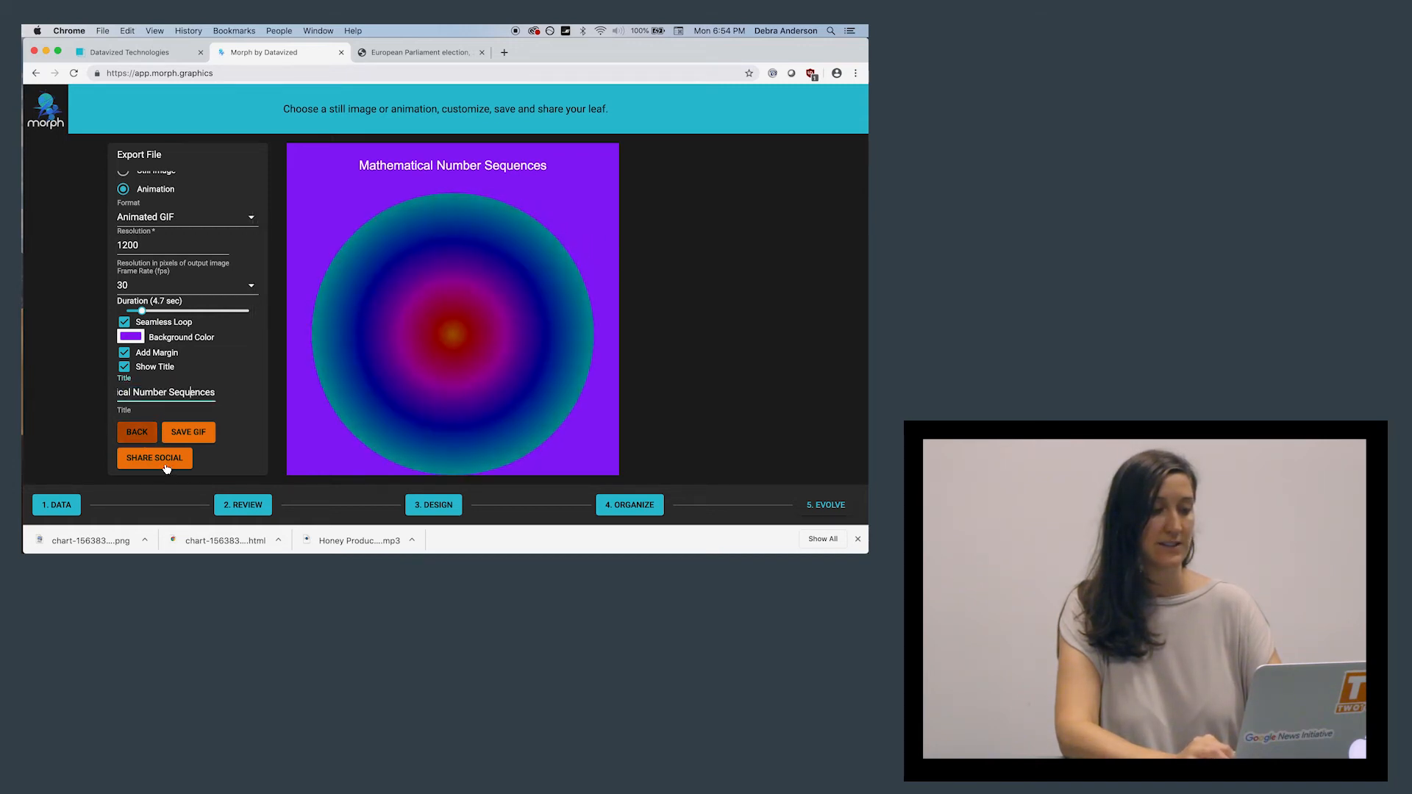
left_click(195, 434)
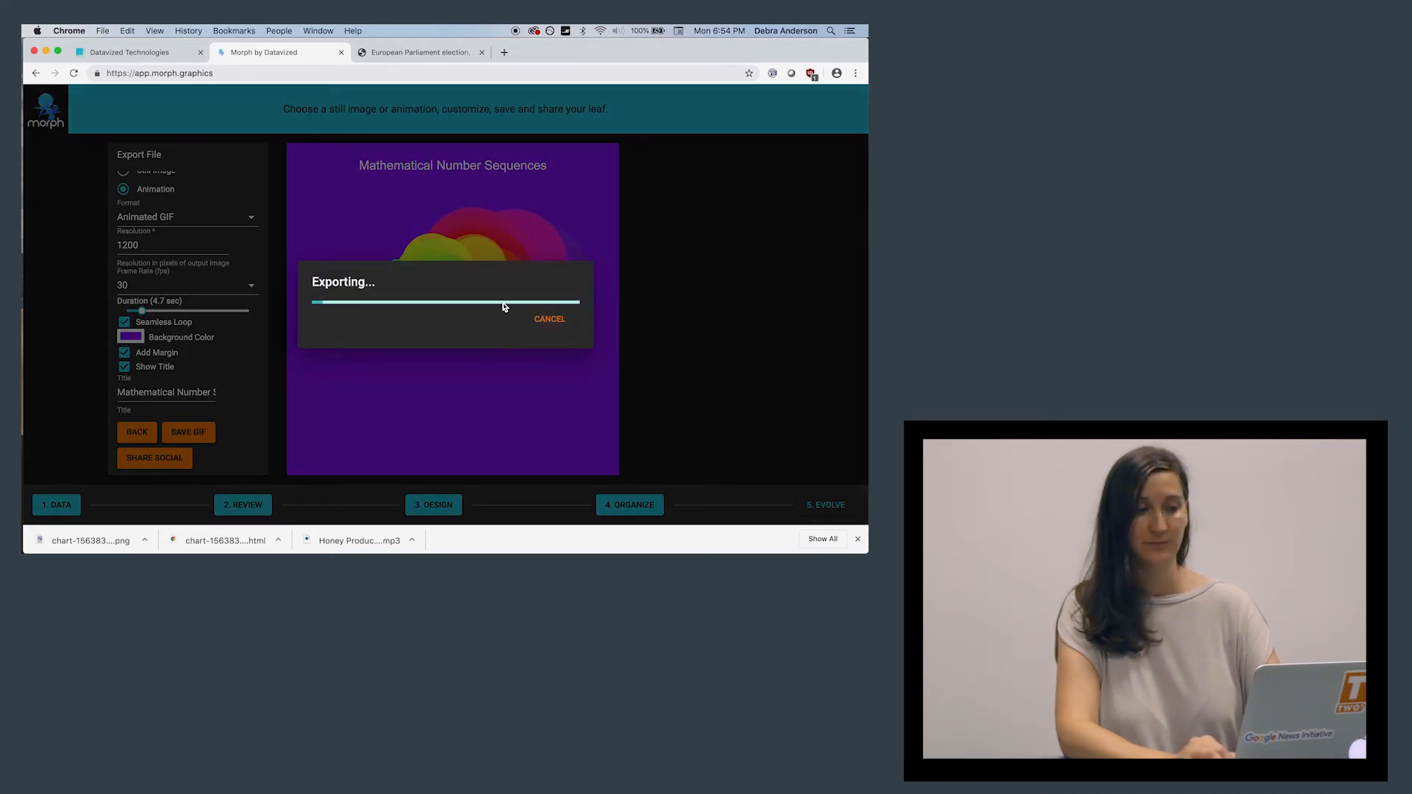
left_click(548, 319)
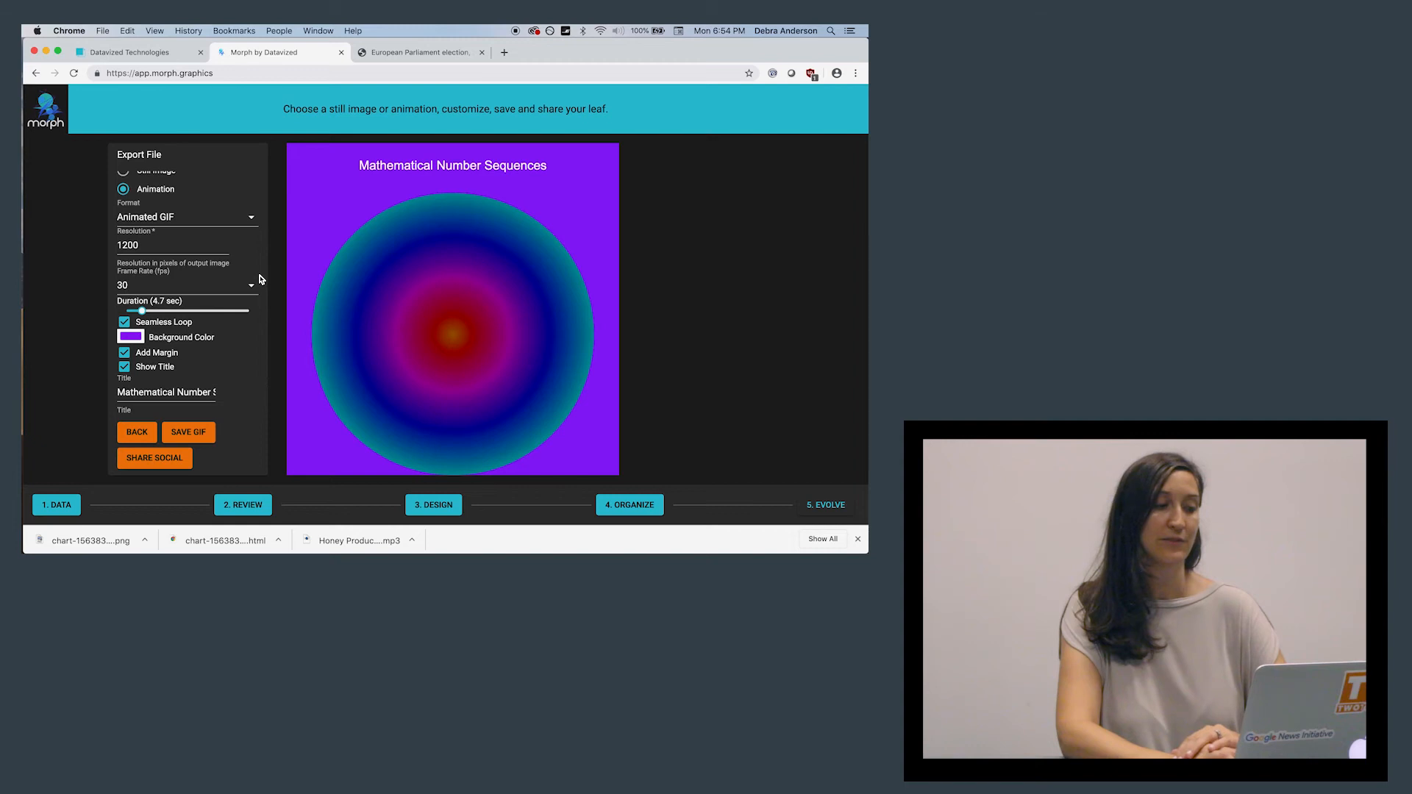
Check the available animation formats, keep Animated GIF and set the duration to 10.4 sec
left_click(188, 223)
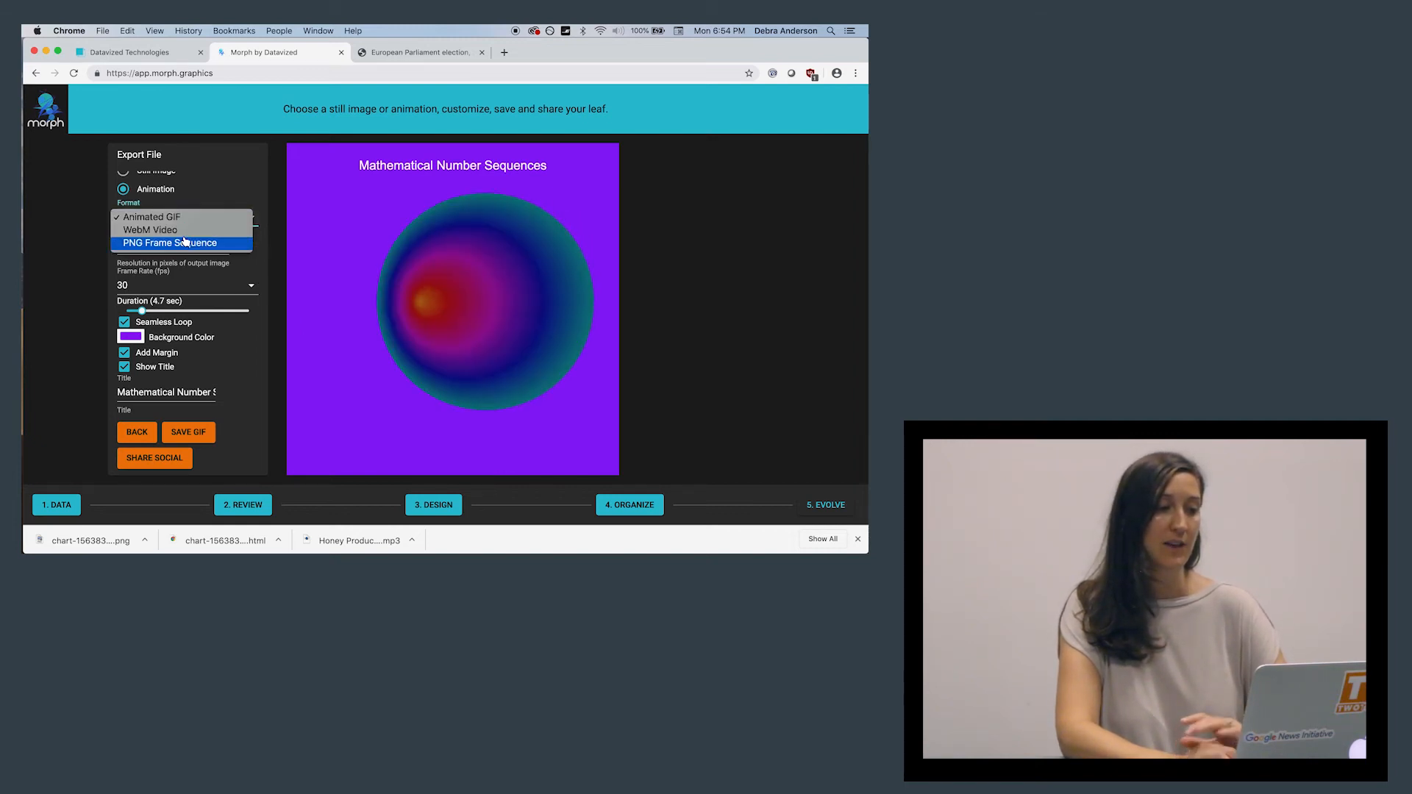
left_click(192, 216)
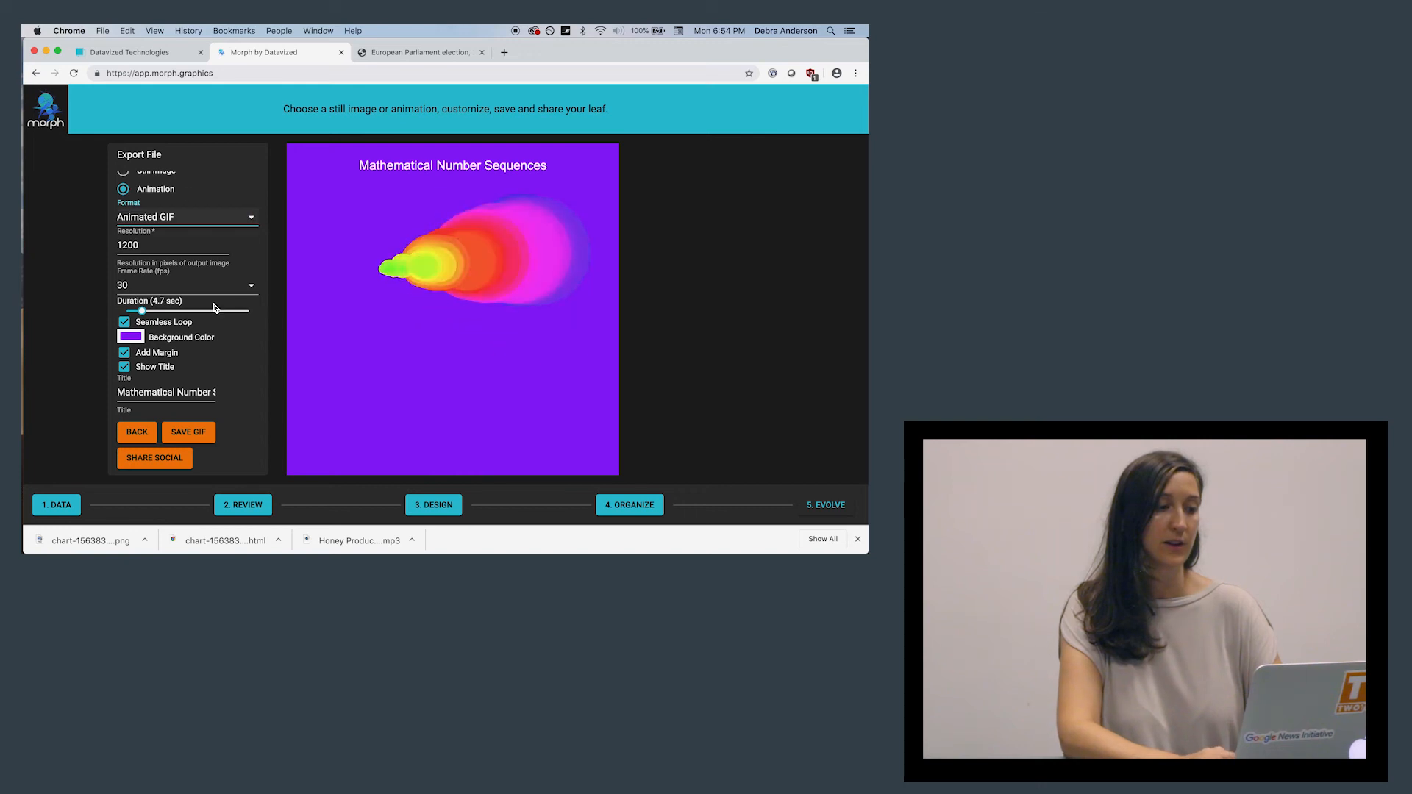
mouse_move(144, 310)
left_click_drag(156, 307, 166, 311)
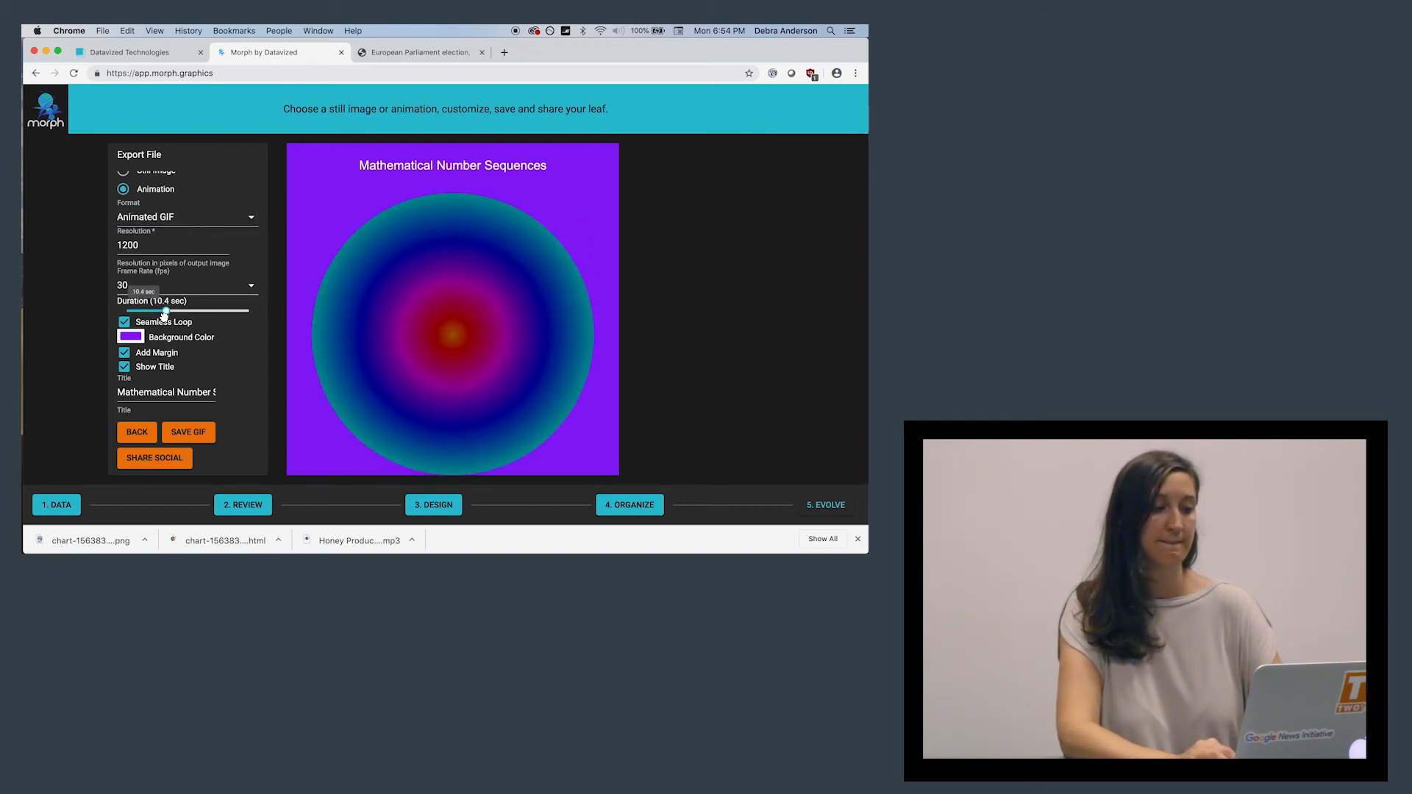
left_click(187, 434)
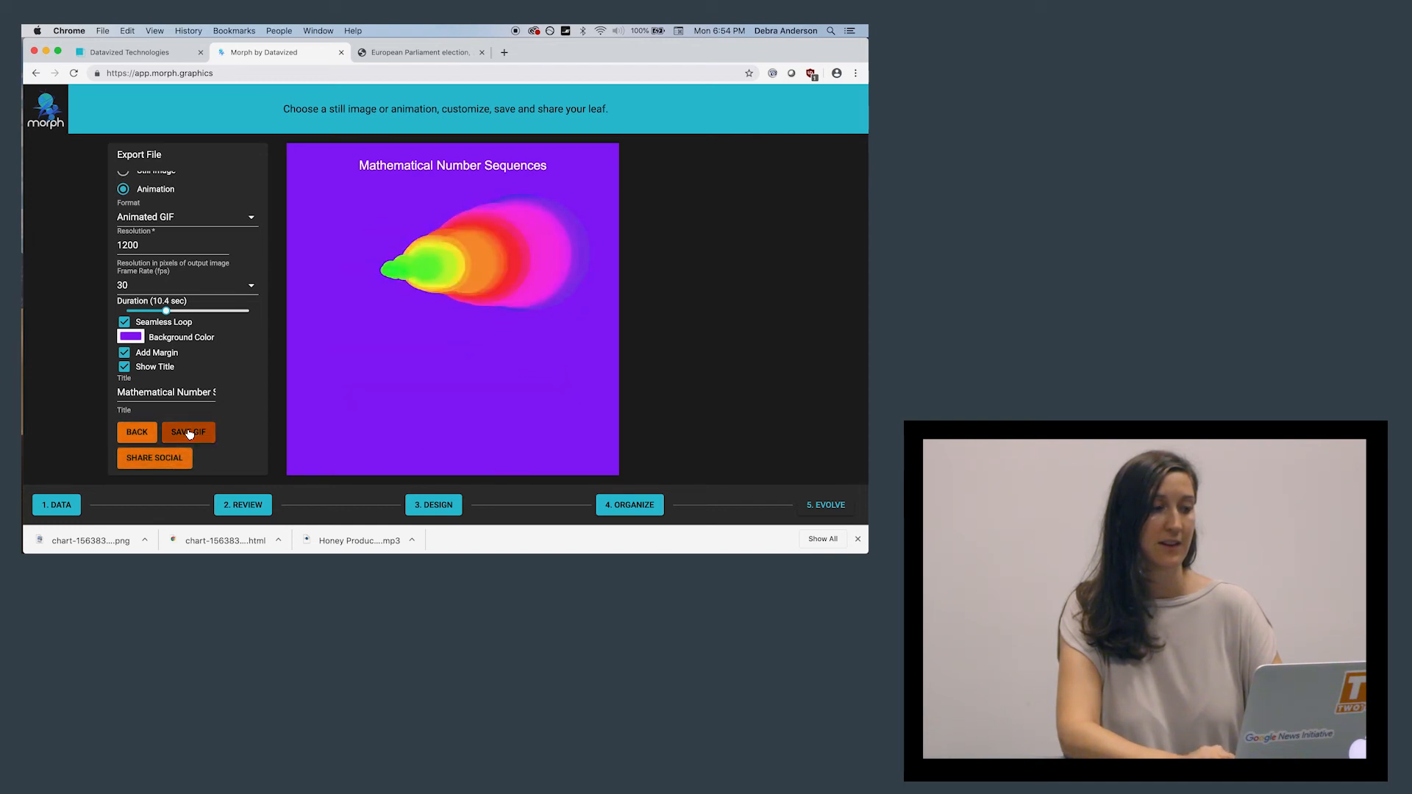
Switch the export type to Still Image and save the leaf as a 1200-pixel PNG with transparent background, margin and title
scroll(143, 193, "up", 2)
left_click(143, 193)
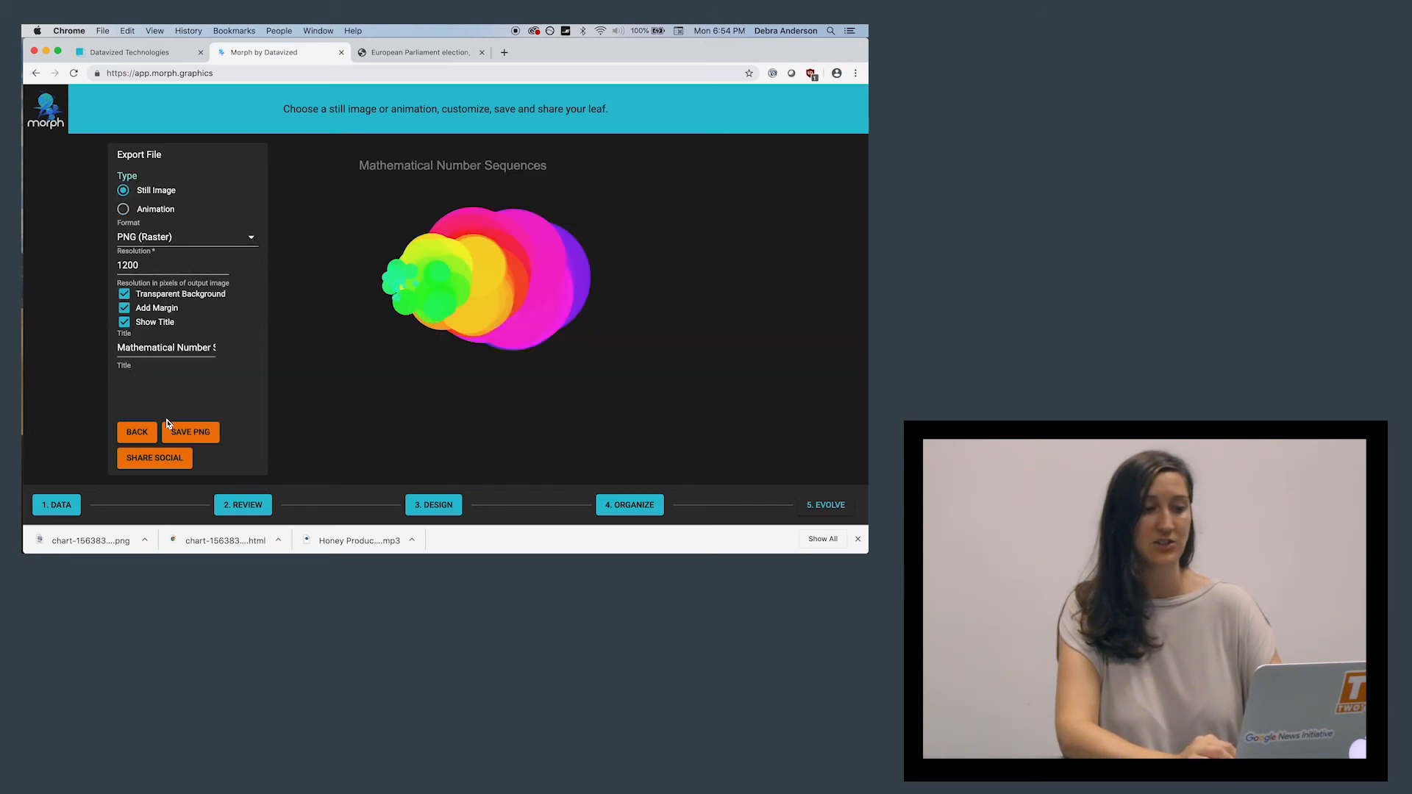
left_click(175, 434)
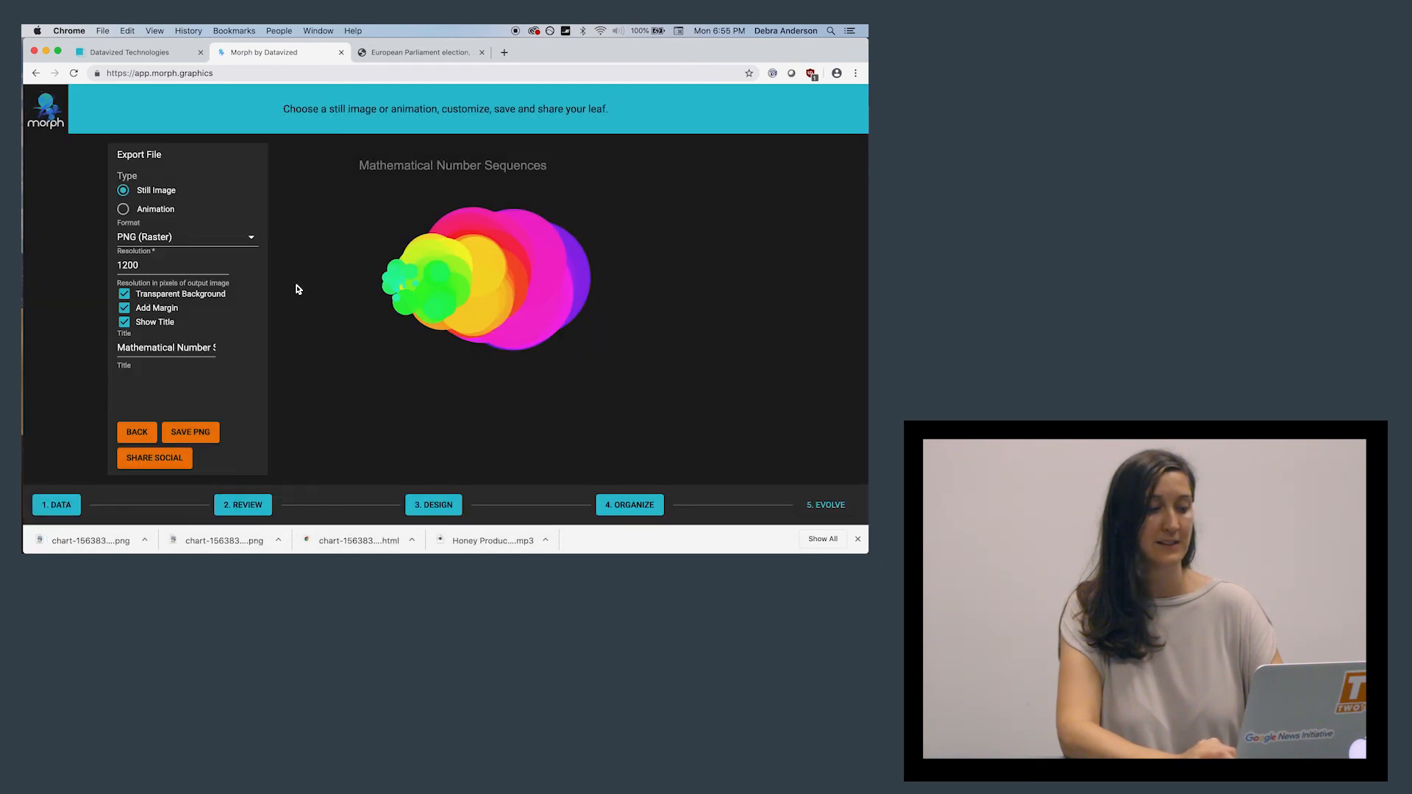
left_click(137, 350)
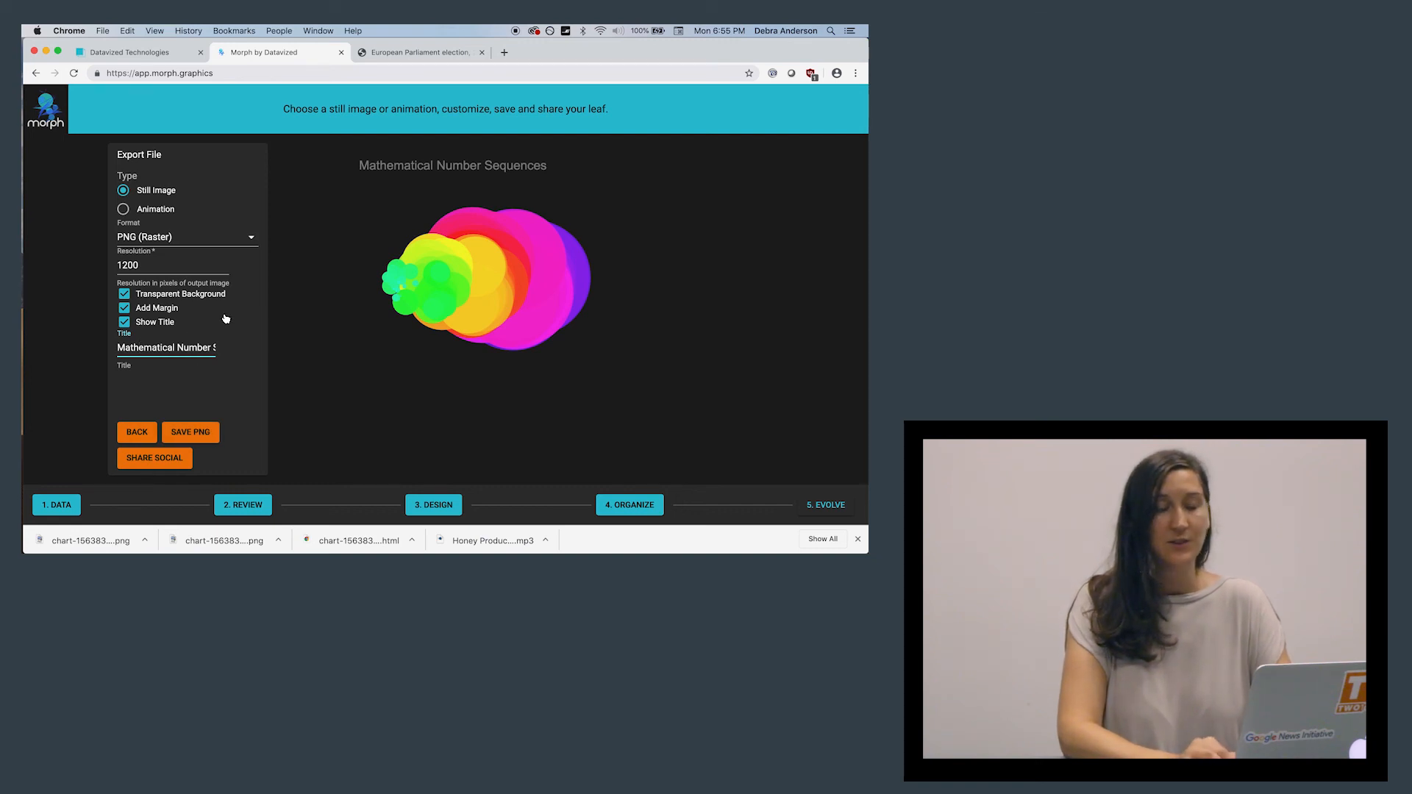